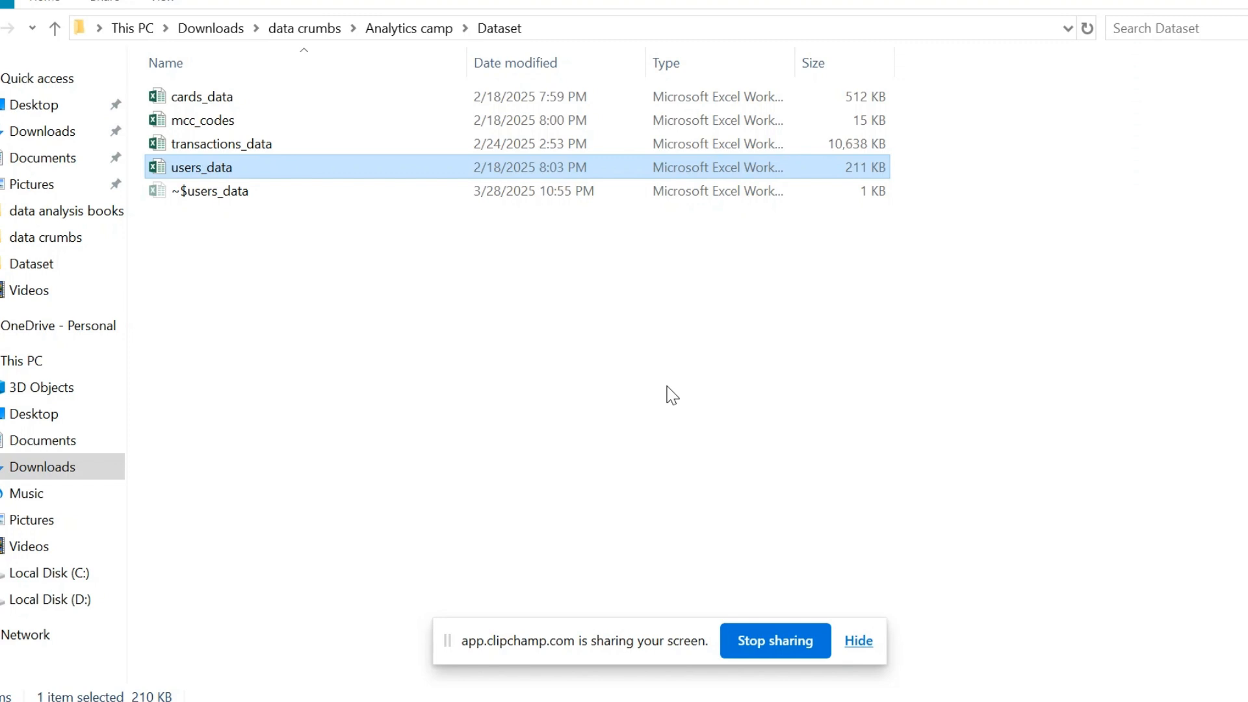
Switch to the 365 Business Bank problem statement PDF and read the company overview, the objective and the first possible insight
click(679, 701)
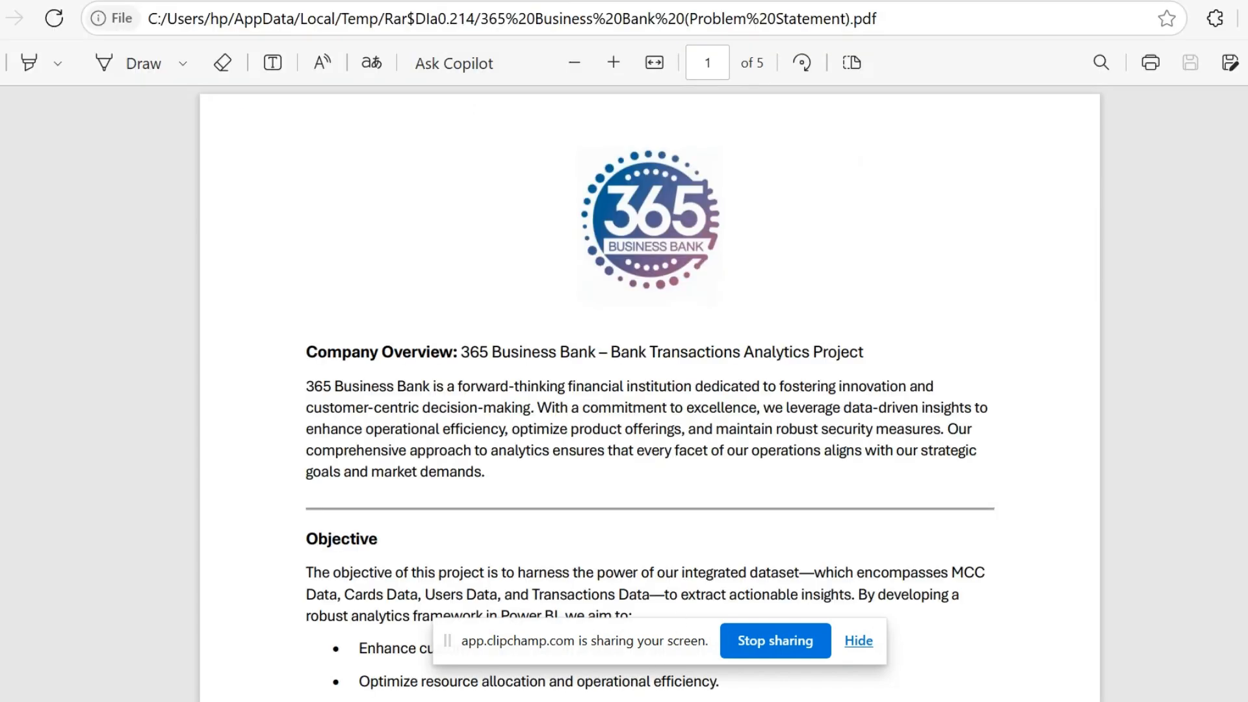
scroll(651, 390, down, 2)
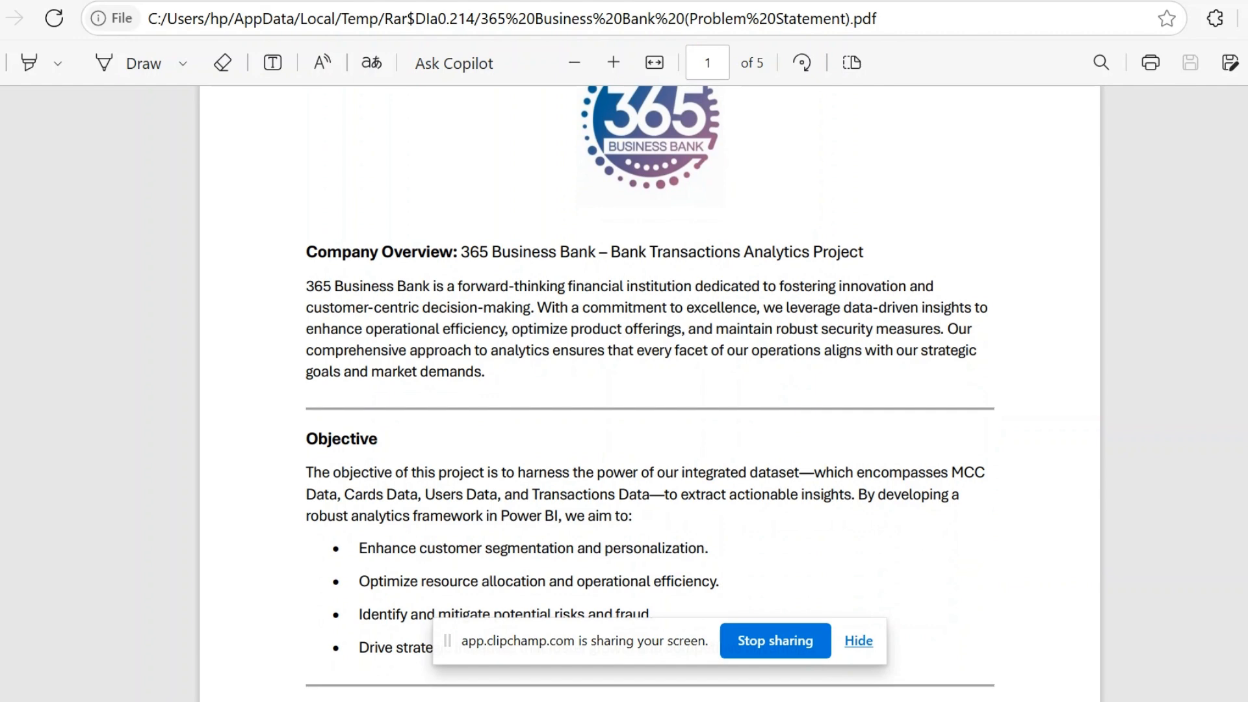
scroll(650, 390, down, 2)
scroll(650, 390, down, 3)
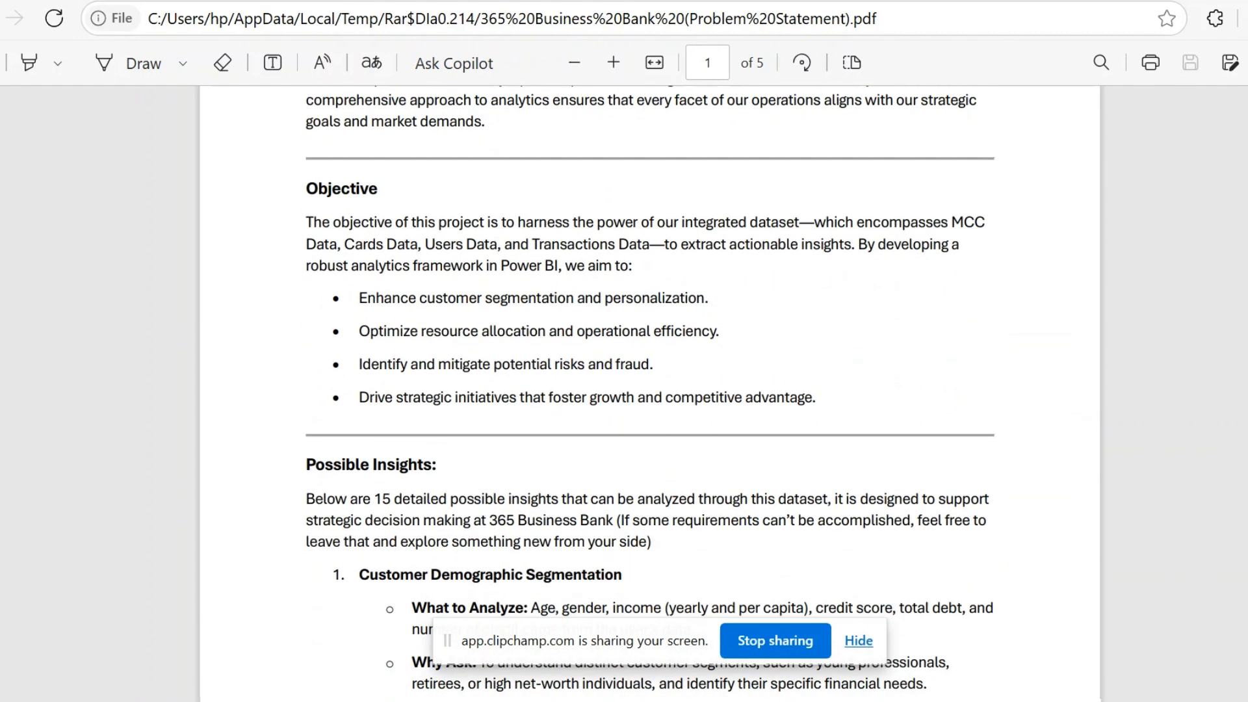
scroll(650, 390, down, 4)
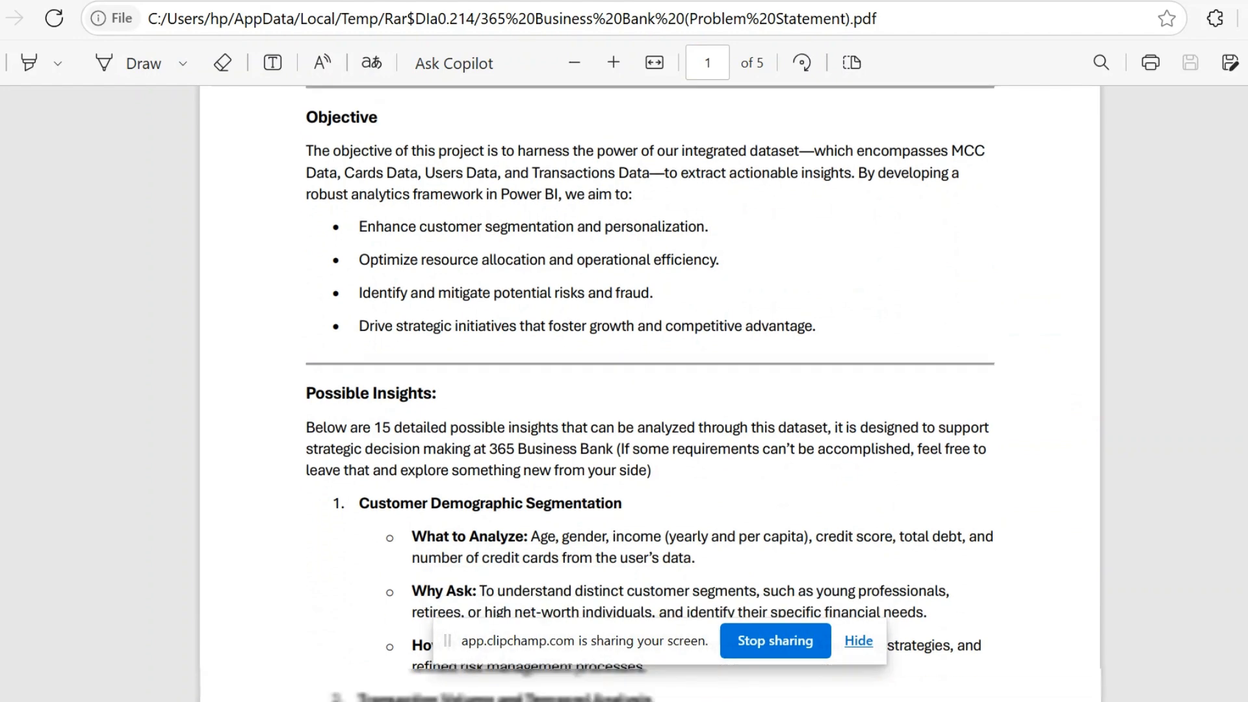
scroll(650, 390, down, 1)
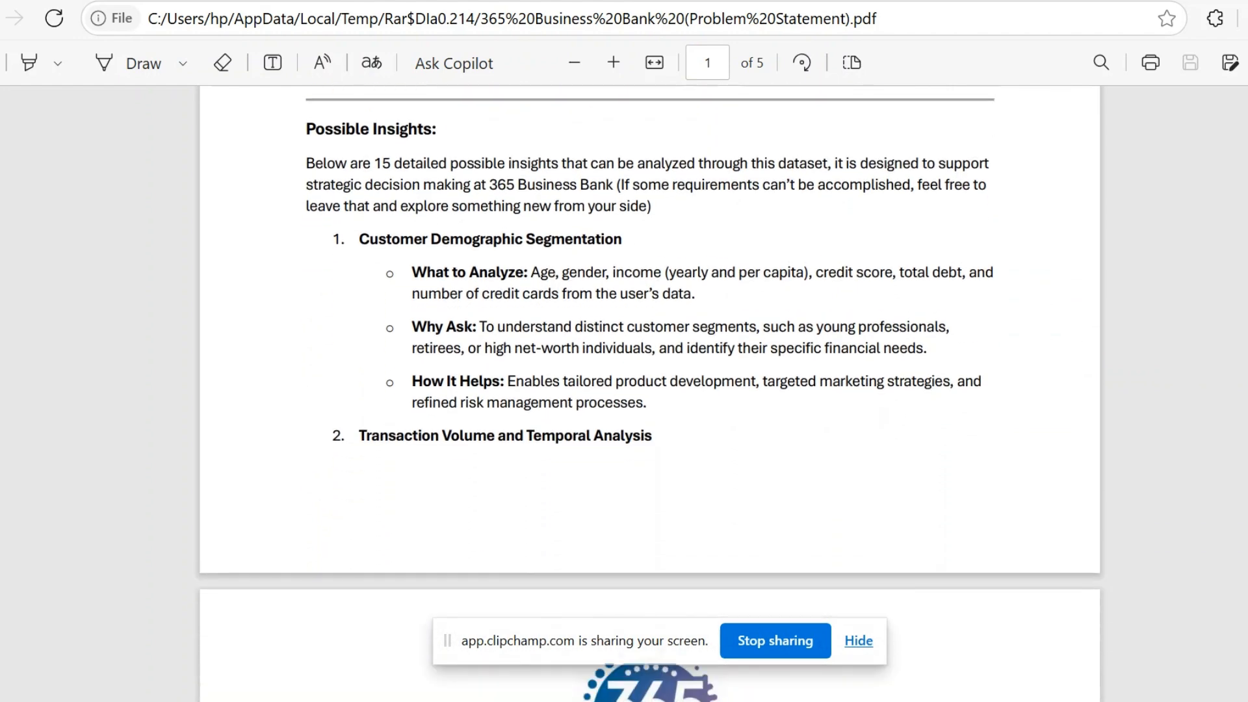
Read the possible insights in the problem statement, from customer demographic segmentation through chip transaction effectiveness
scroll(650, 390, down, 3)
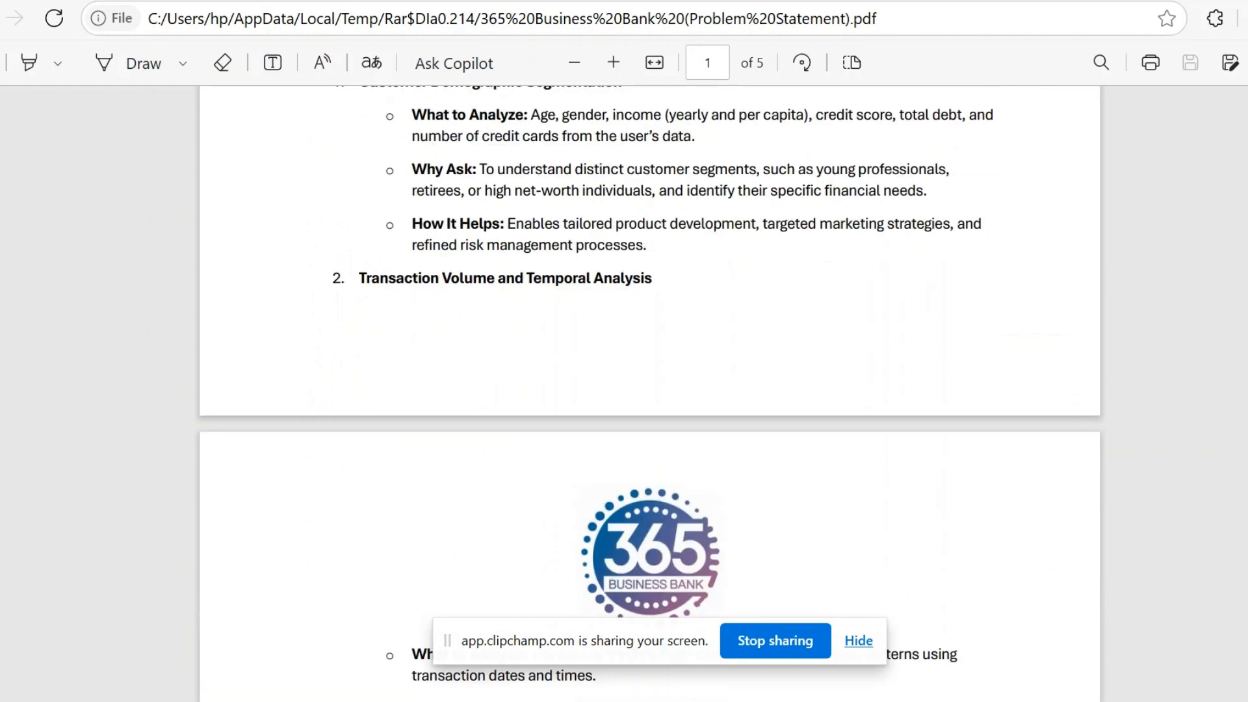
scroll(651, 390, down, 7)
scroll(650, 390, up, 5)
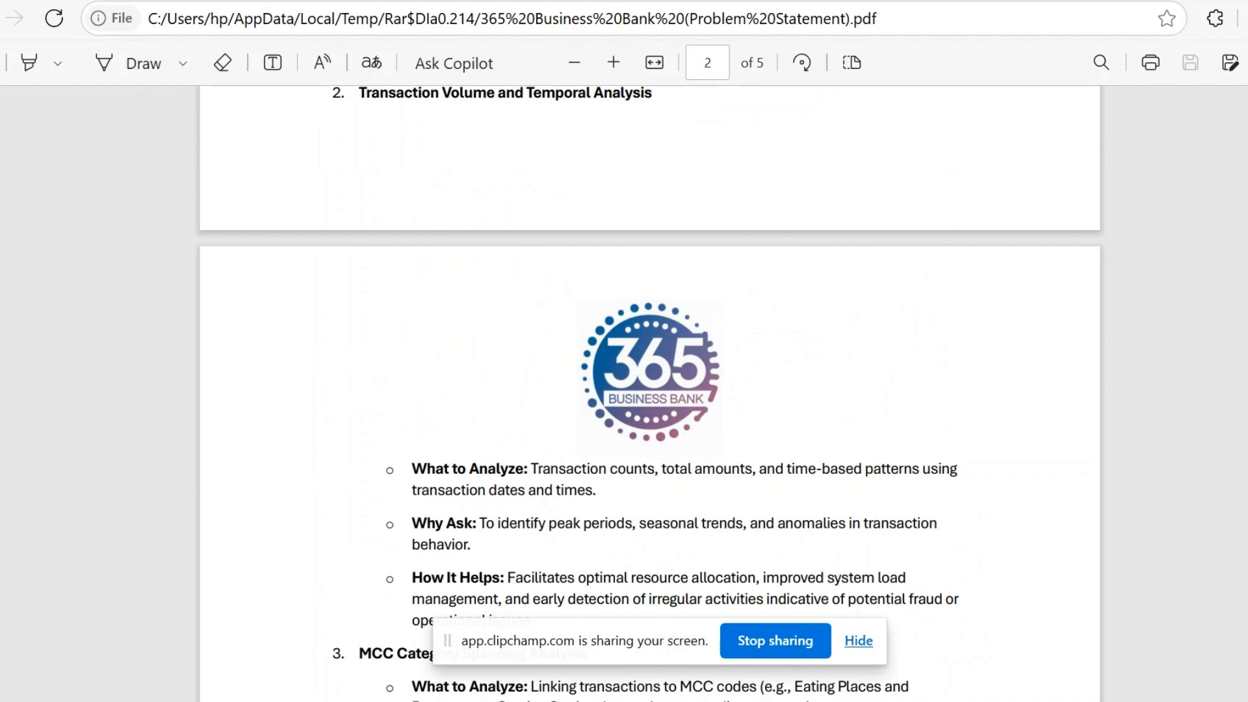
scroll(650, 390, down, 5)
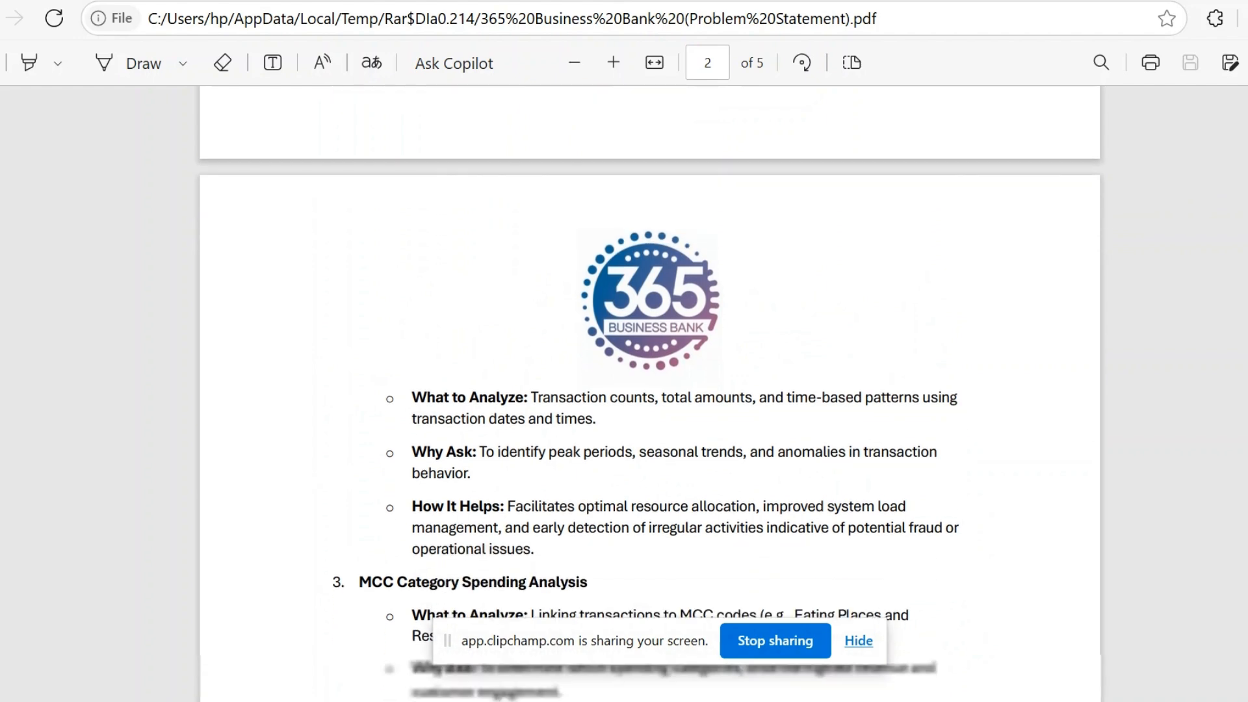
scroll(650, 390, up, 1)
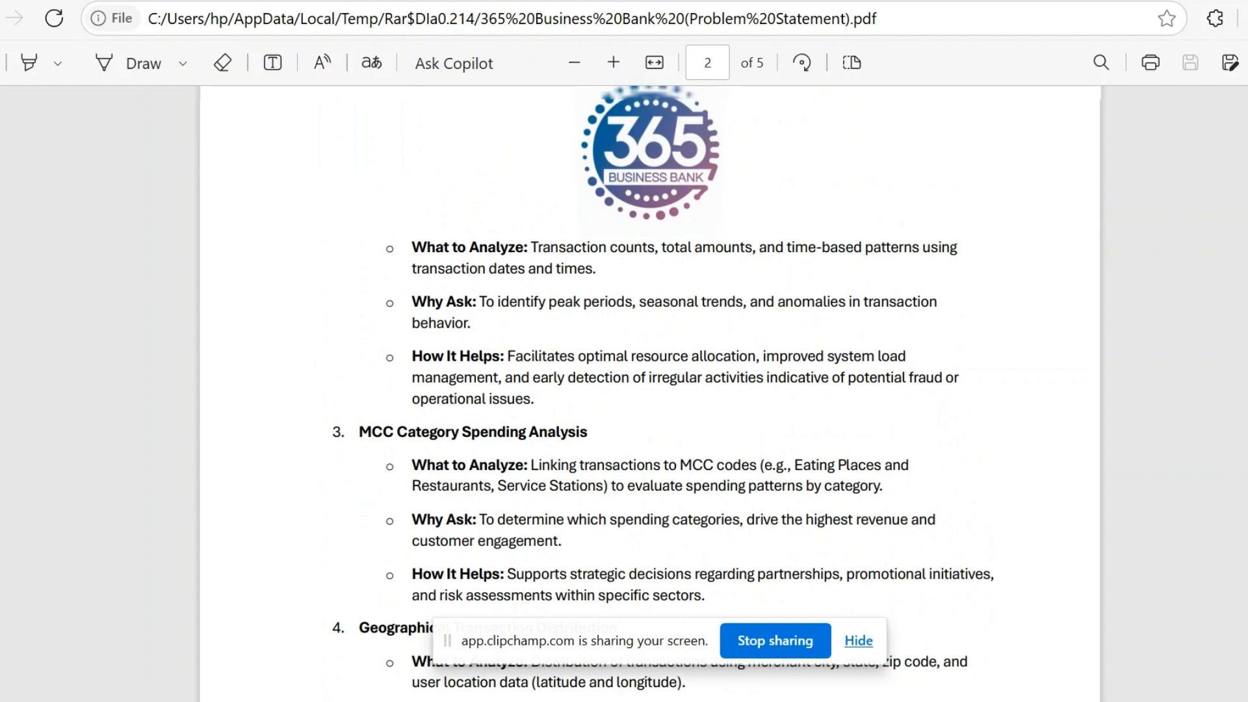
scroll(651, 391, down, 2)
scroll(651, 390, down, 2)
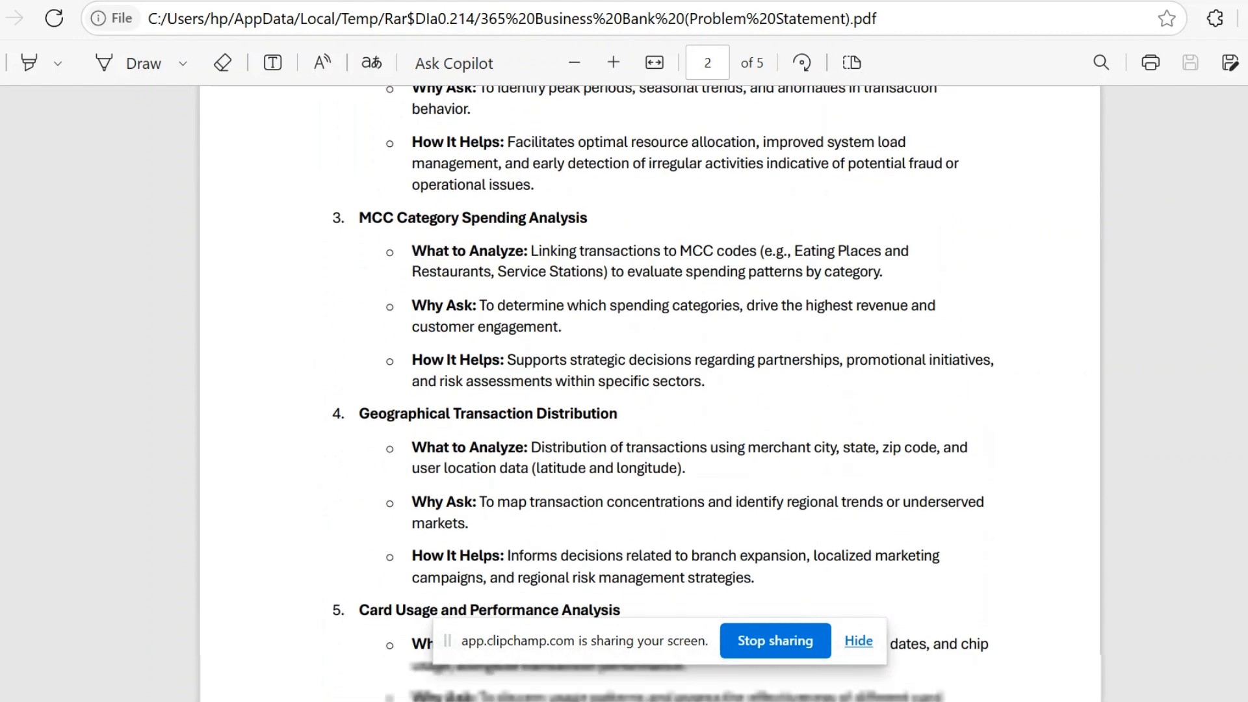
scroll(651, 390, down, 1)
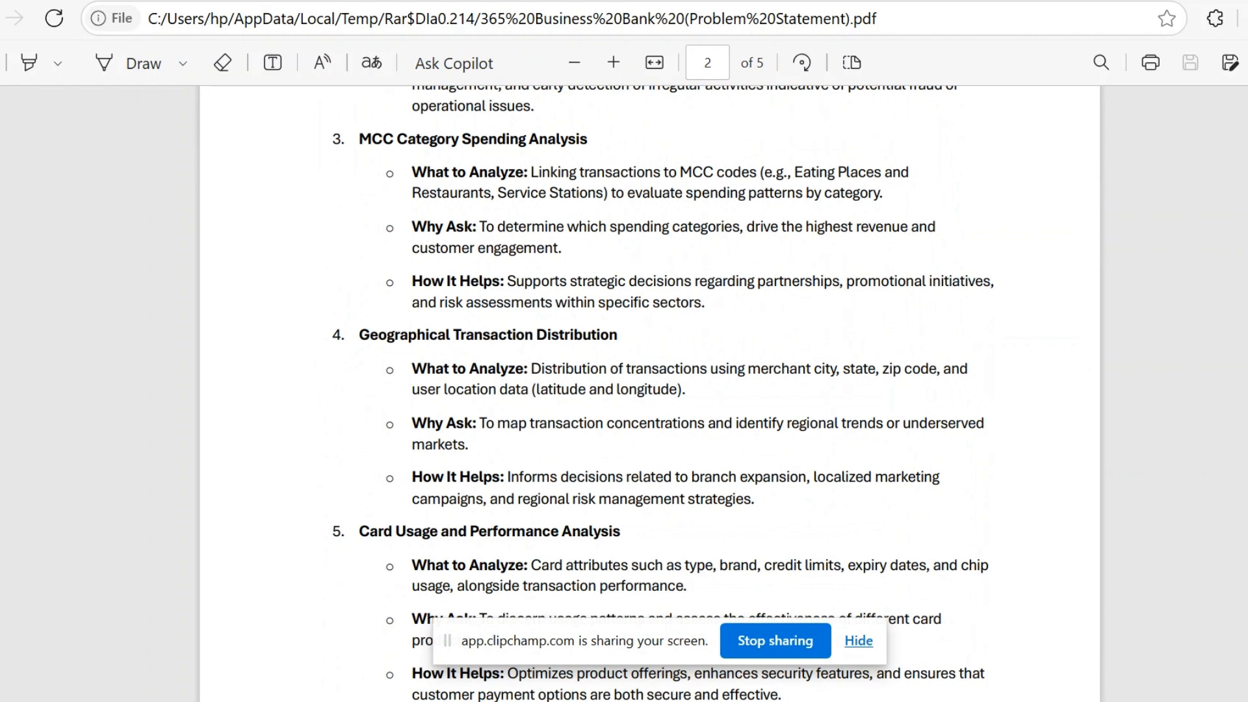
scroll(650, 390, down, 5)
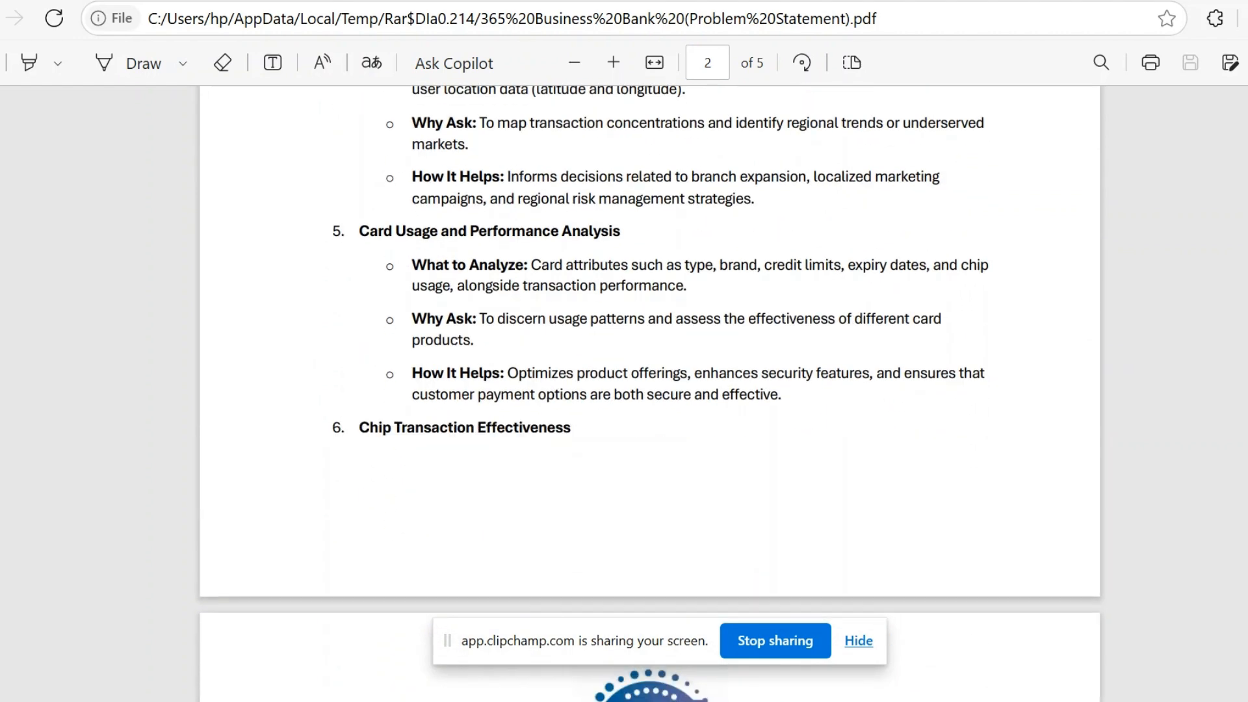
scroll(650, 390, down, 3)
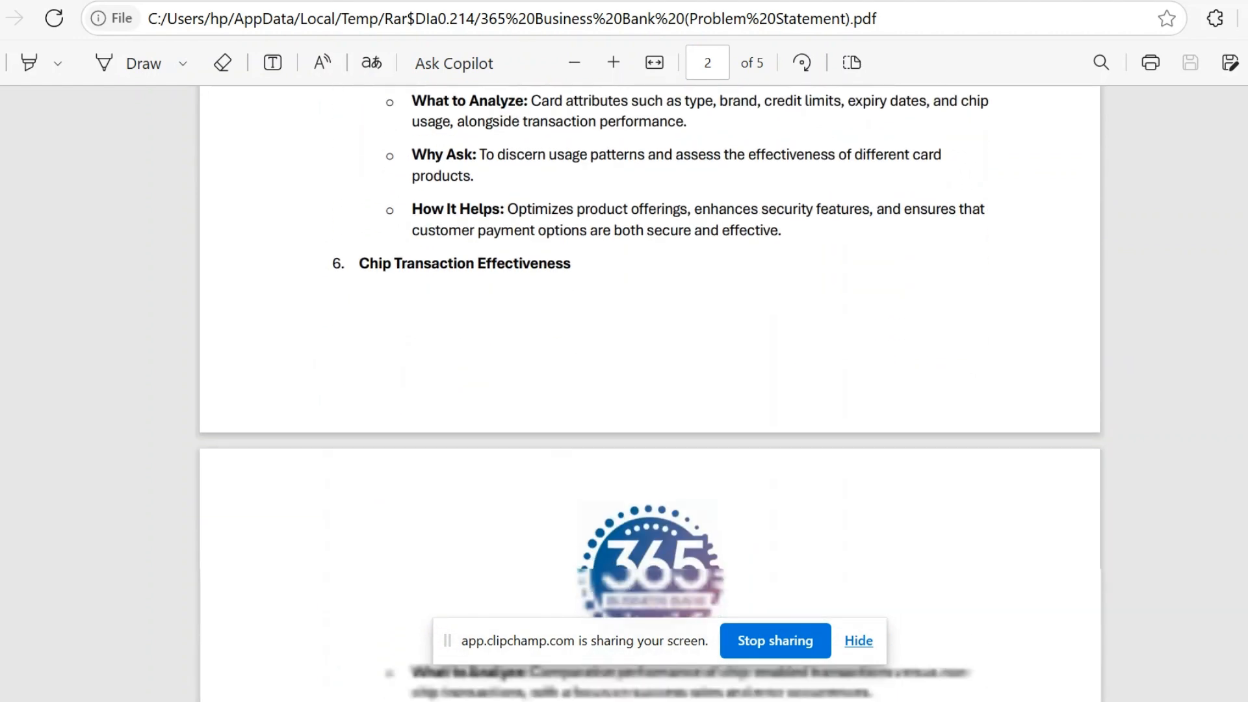
scroll(650, 390, down, 5)
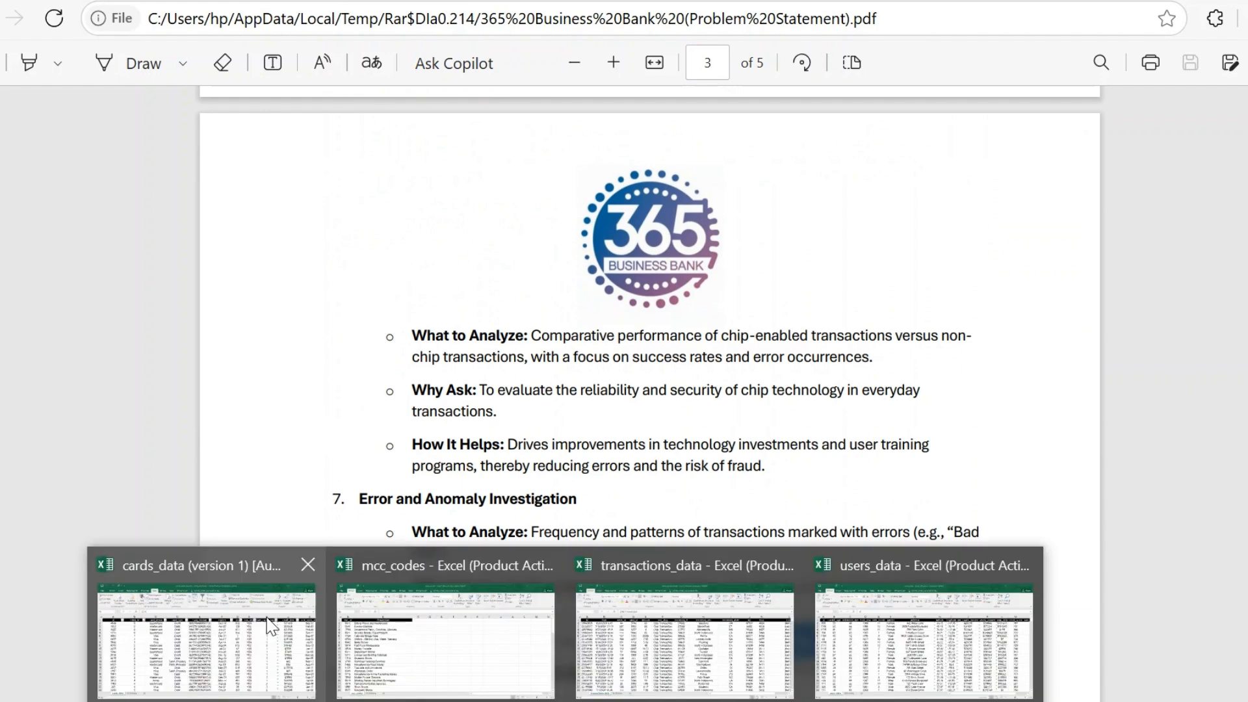
Switch to the users_data workbook in Excel and review its columns from id through credit score and number of credit cards
mouse_move(264, 625)
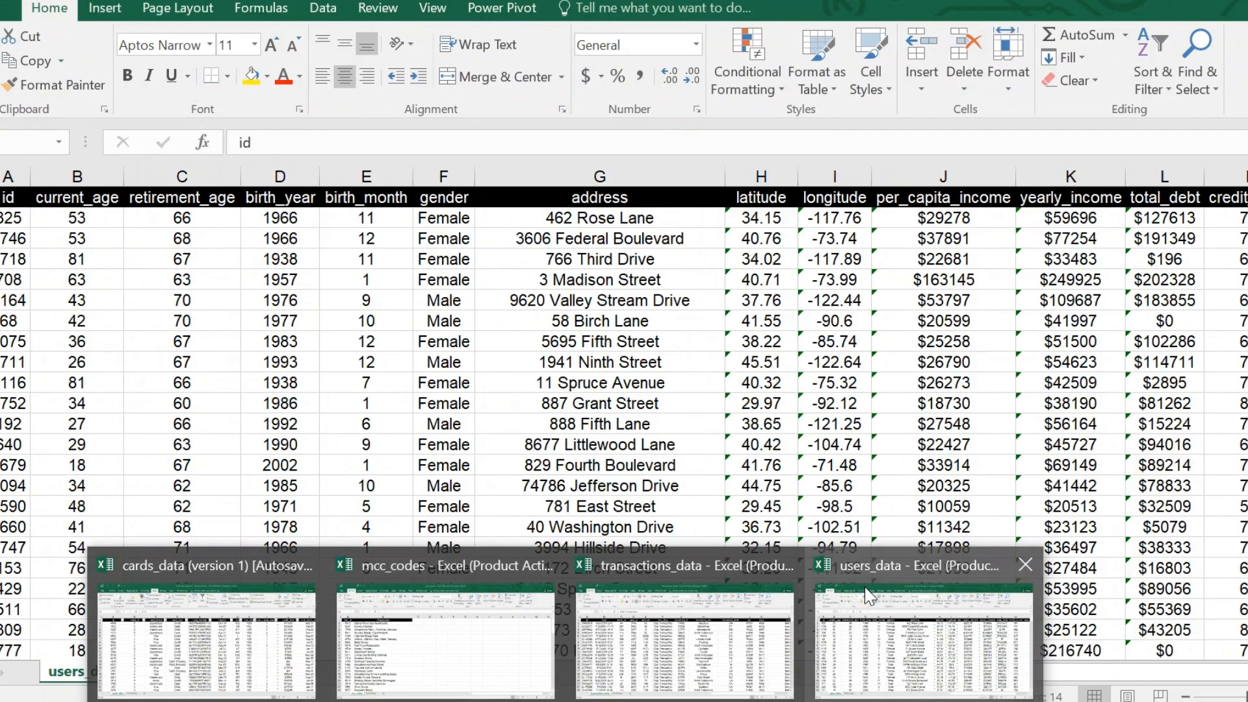
click(868, 595)
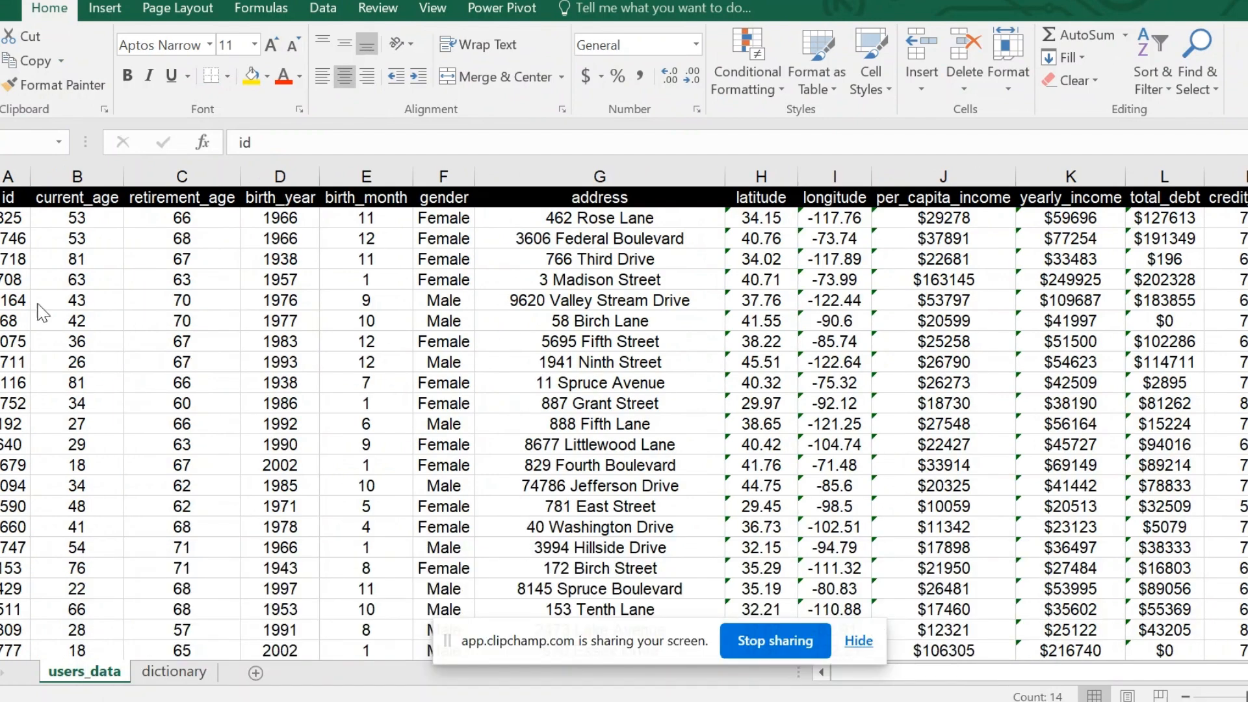
click(81, 241)
key(Left)
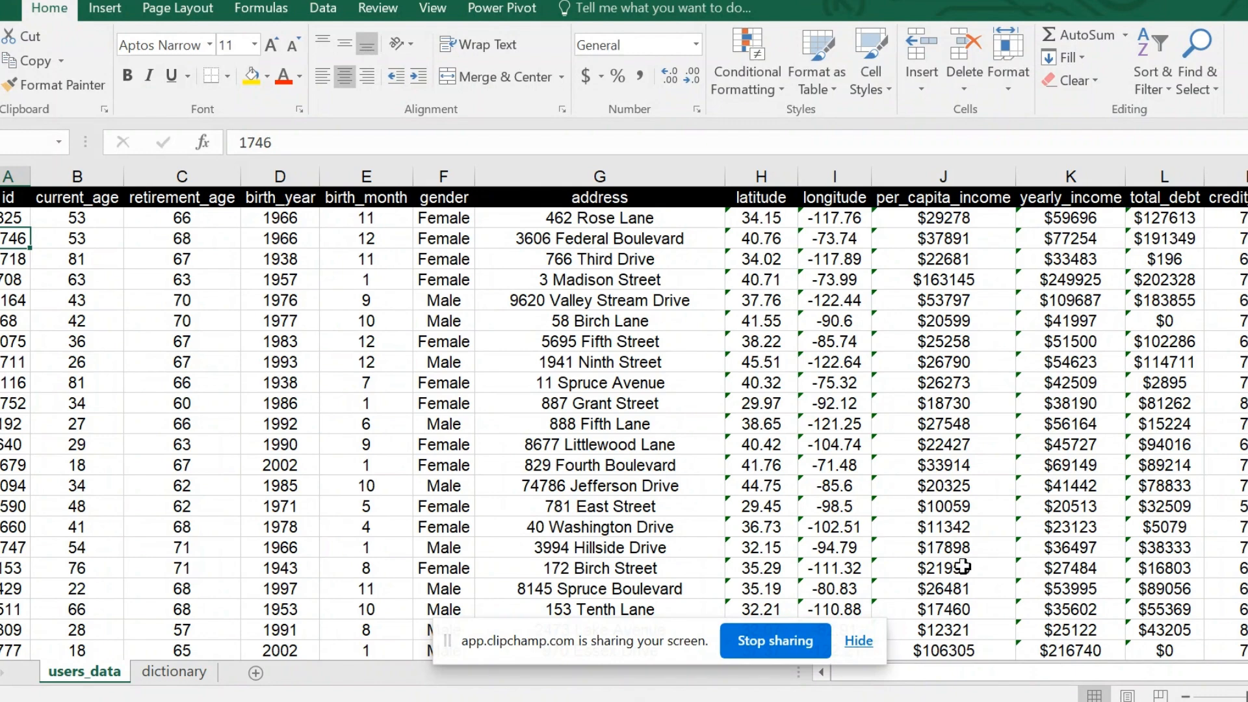
drag(1087, 673, 1183, 669)
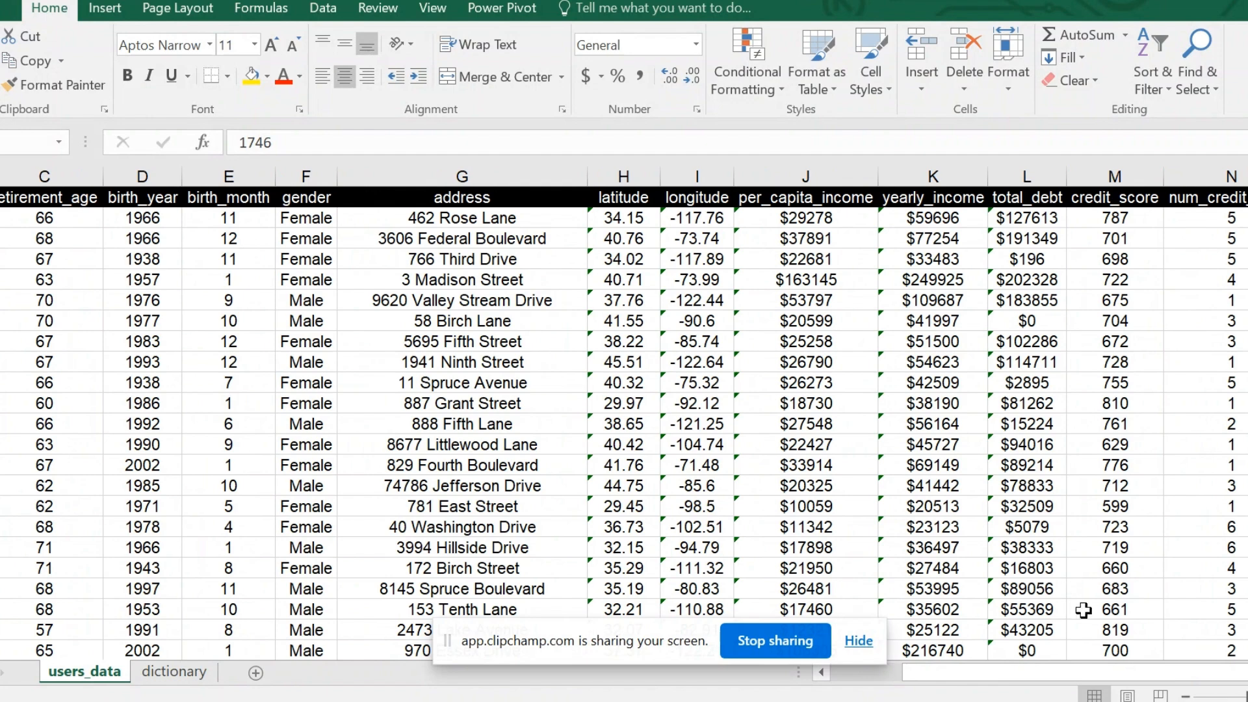
drag(1131, 672, 980, 672)
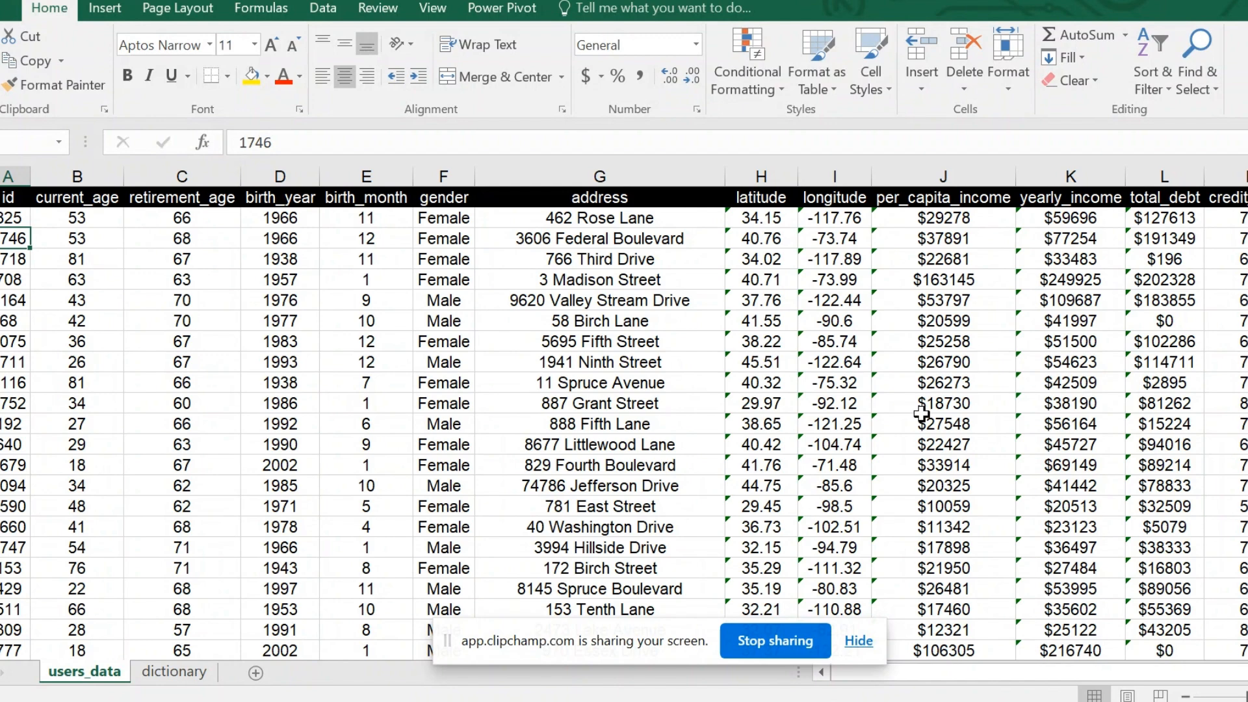
Switch to the cards_data workbook and review its columns from id through the year the PIN was last changed
click(630, 701)
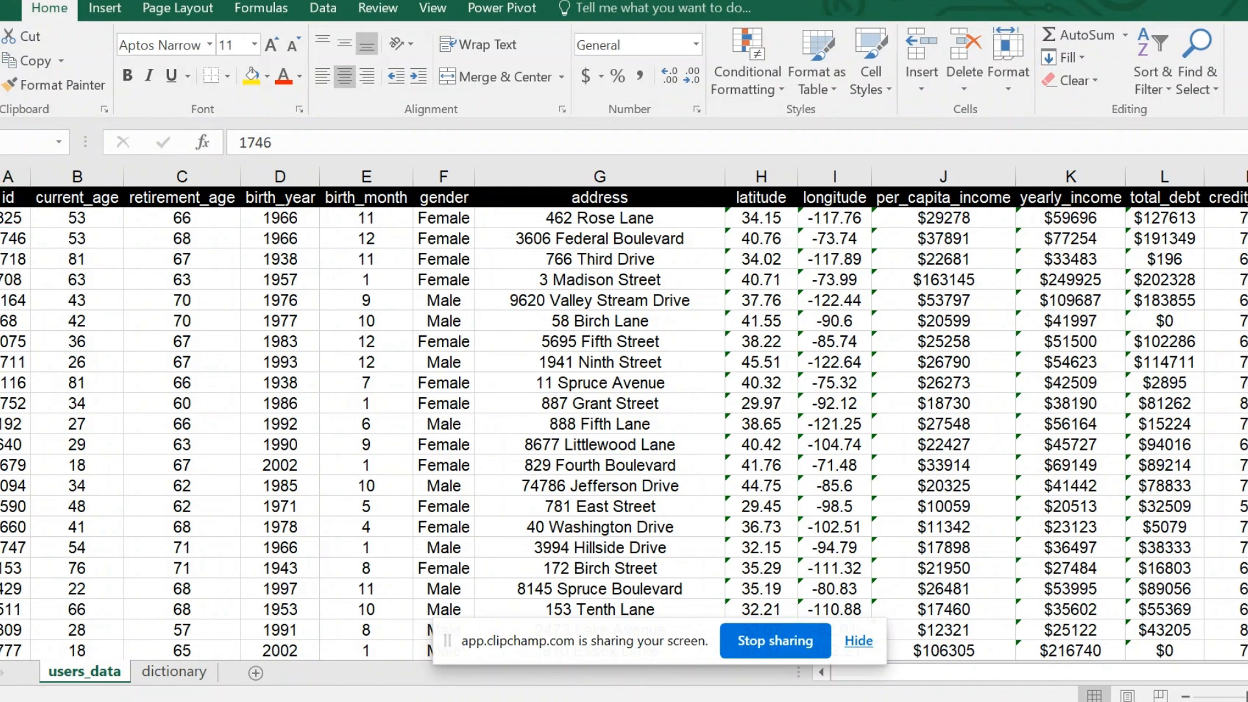
mouse_move(517, 646)
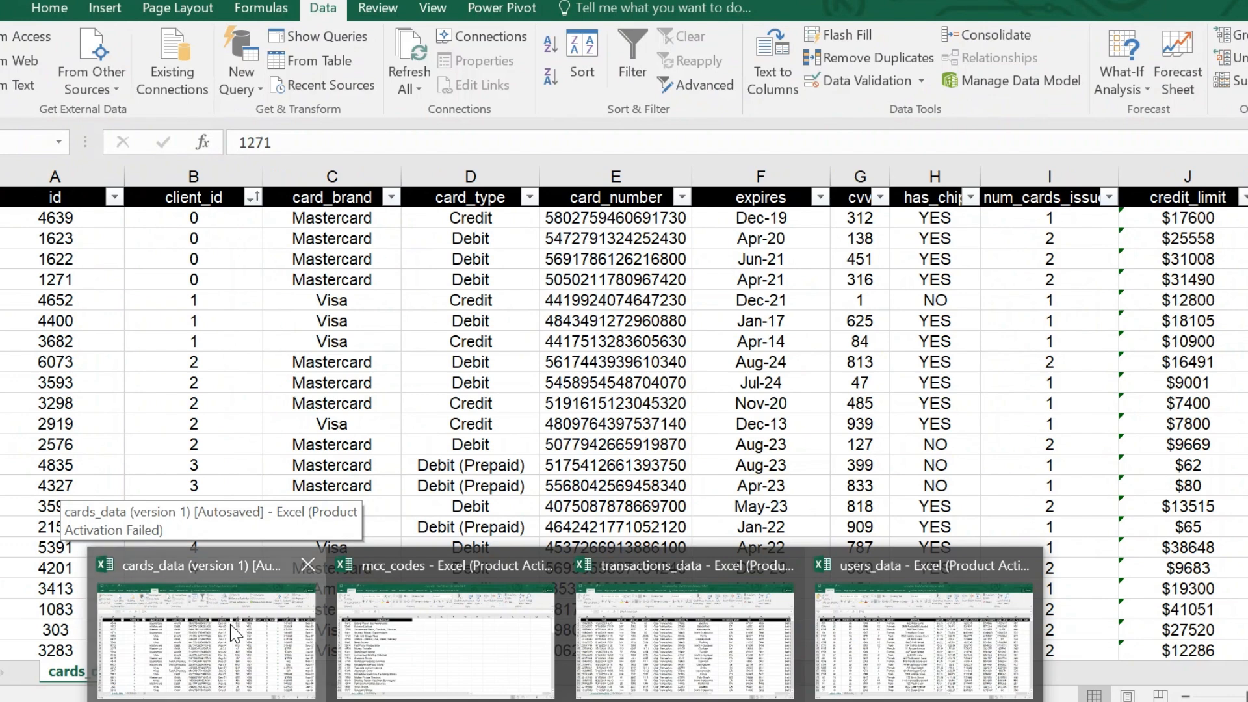
click(234, 634)
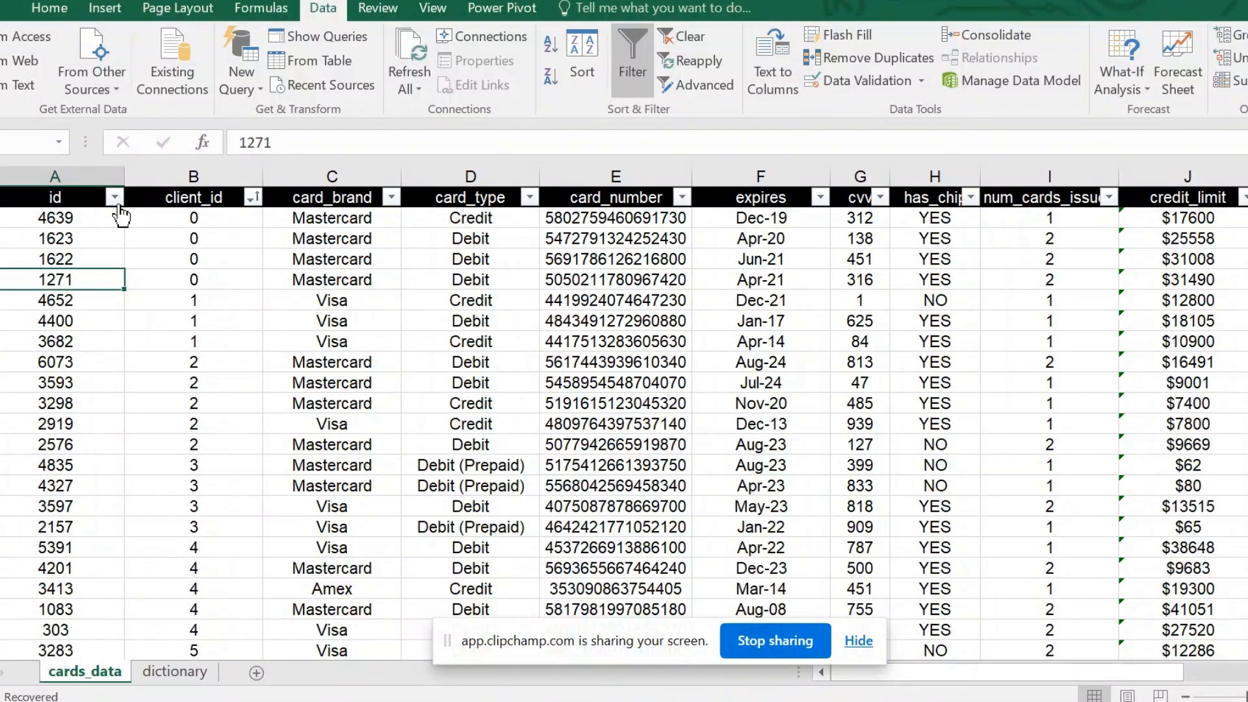
click(48, 206)
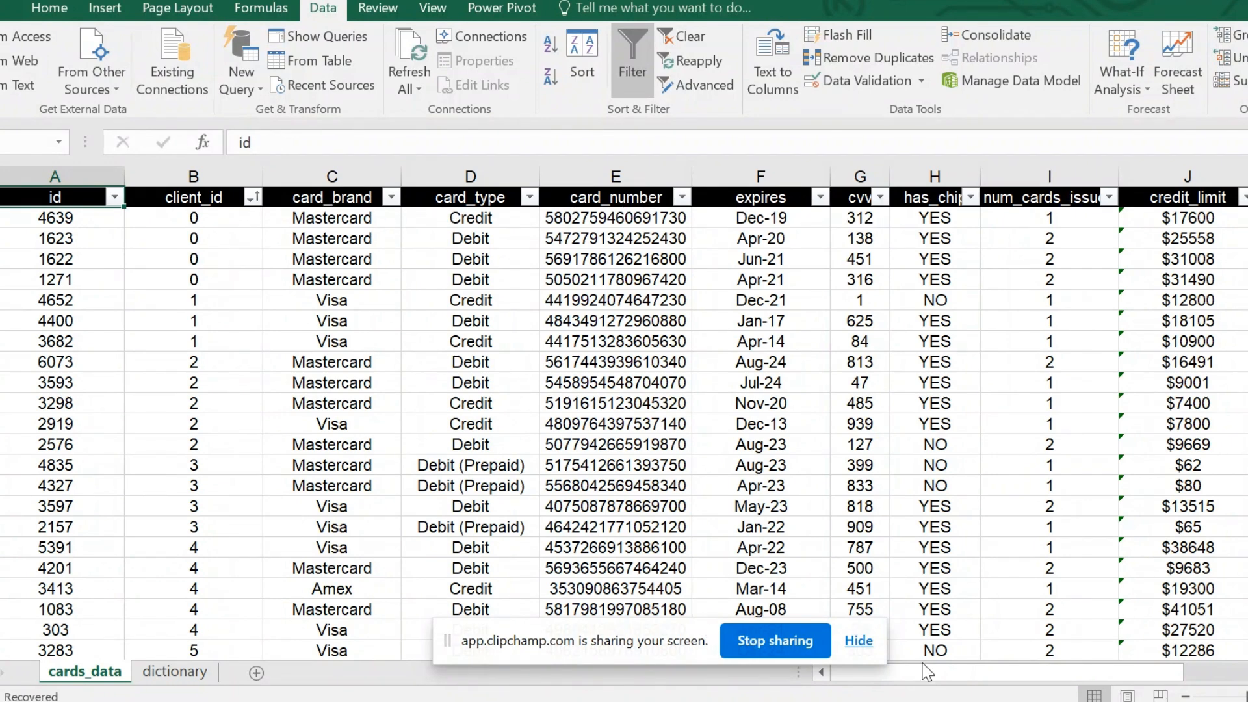
drag(948, 669, 1055, 669)
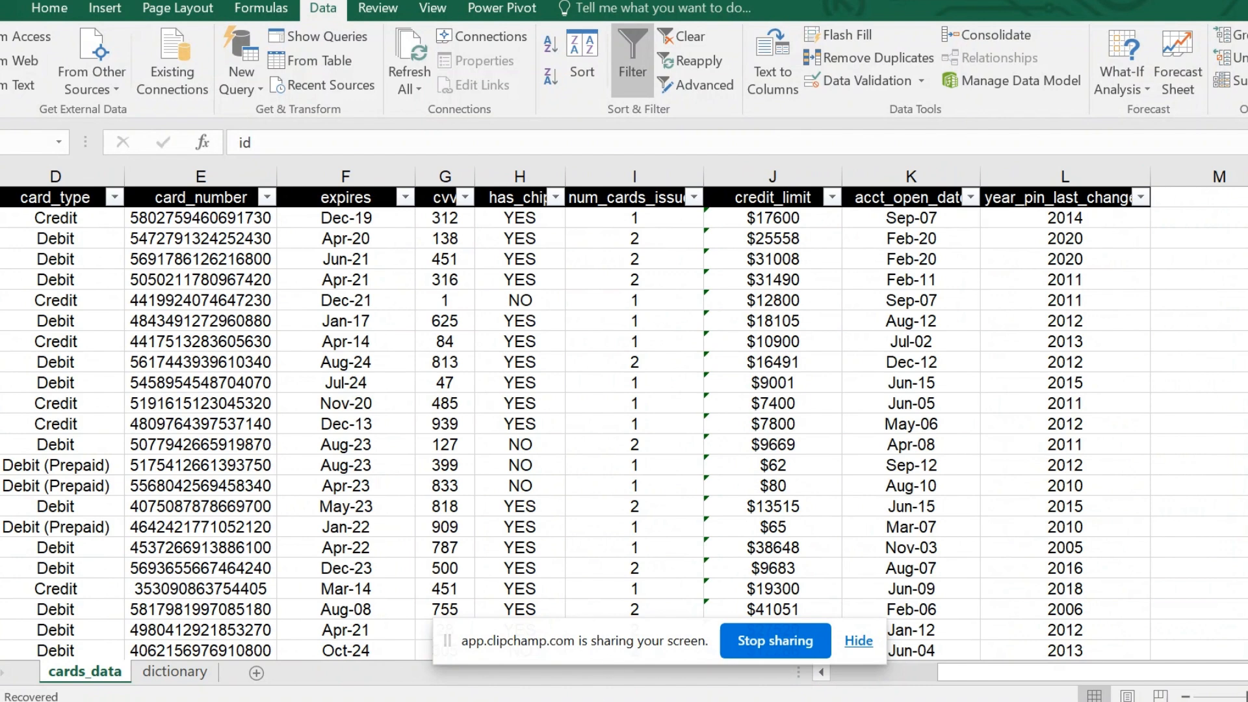
Switch to the transactions_data workbook and review its columns from id through errors
mouse_move(615, 699)
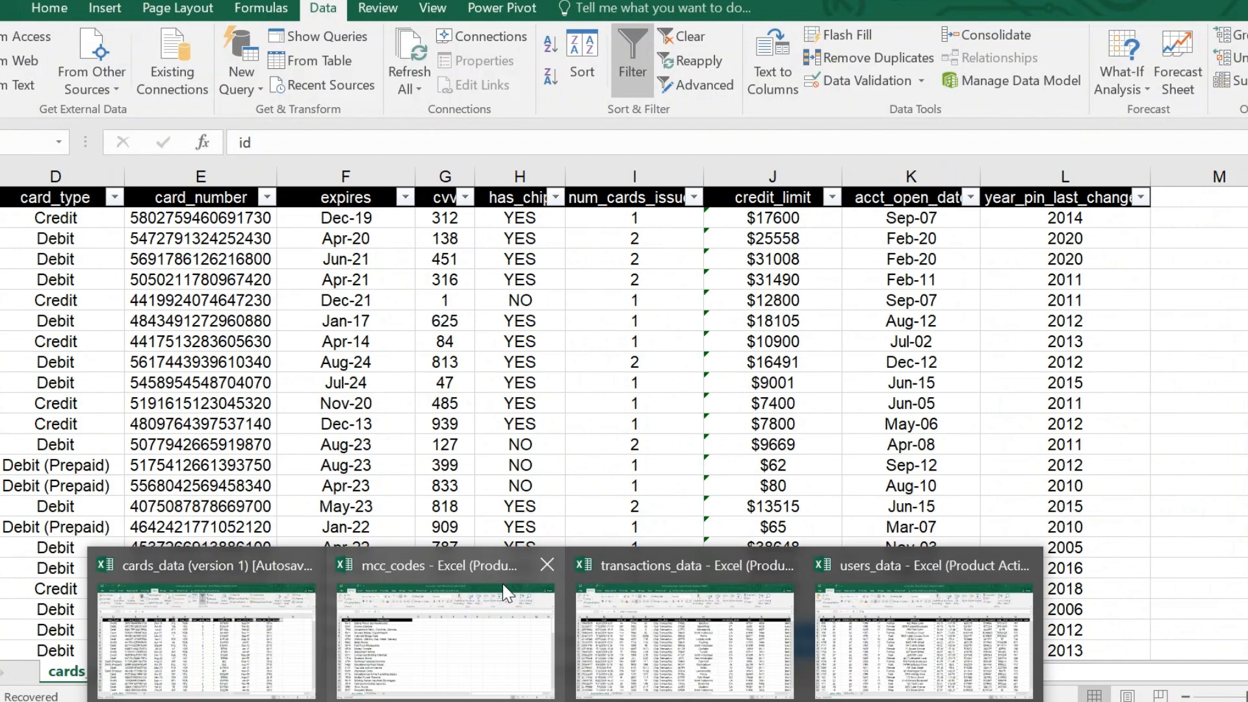
mouse_move(673, 599)
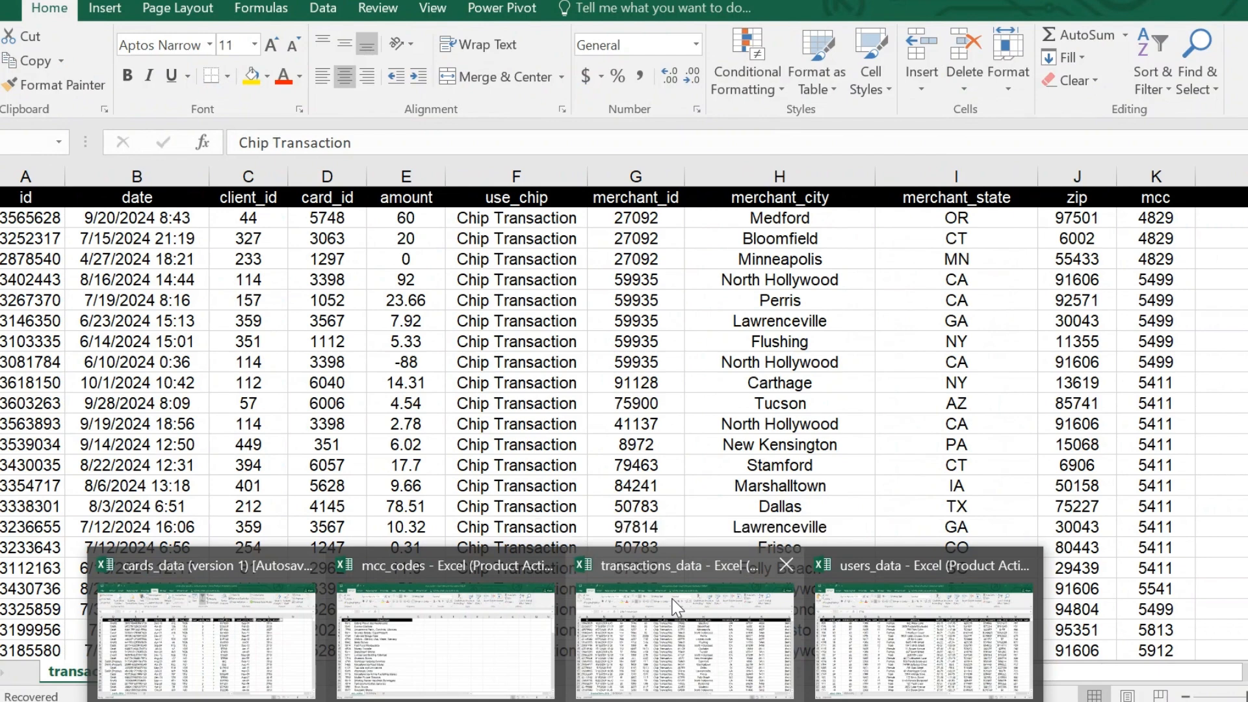
click(673, 599)
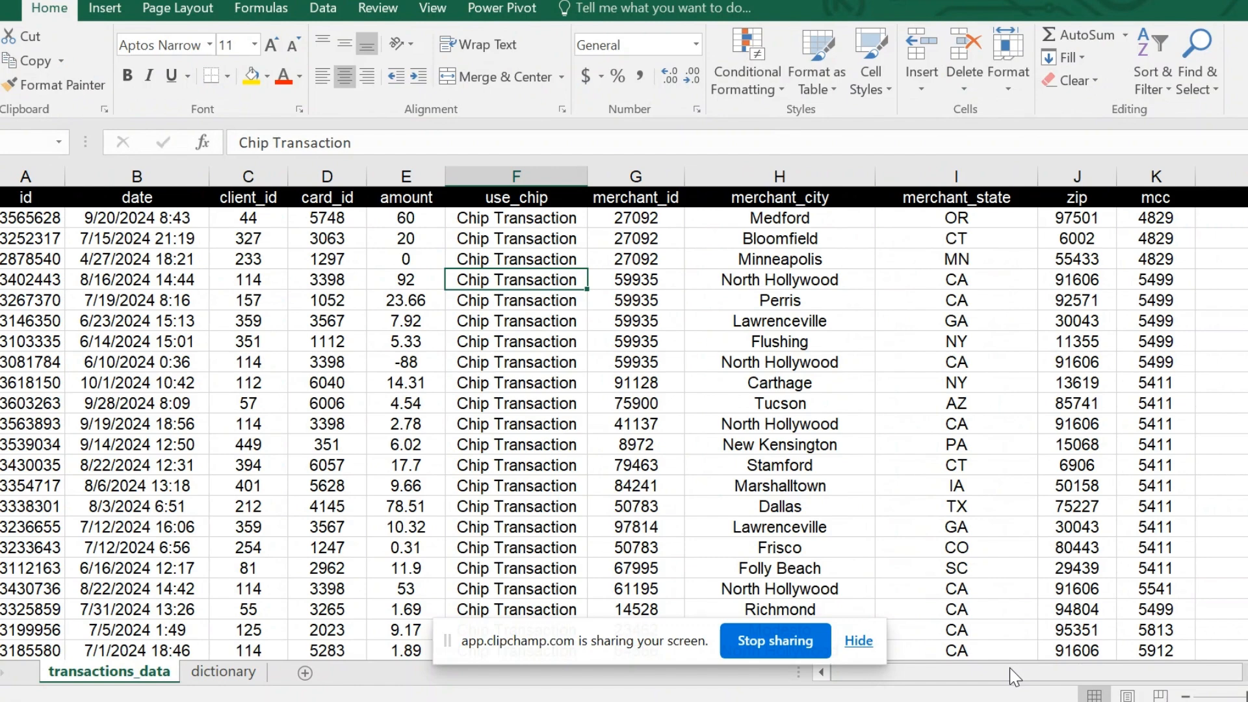
drag(1009, 674, 1087, 670)
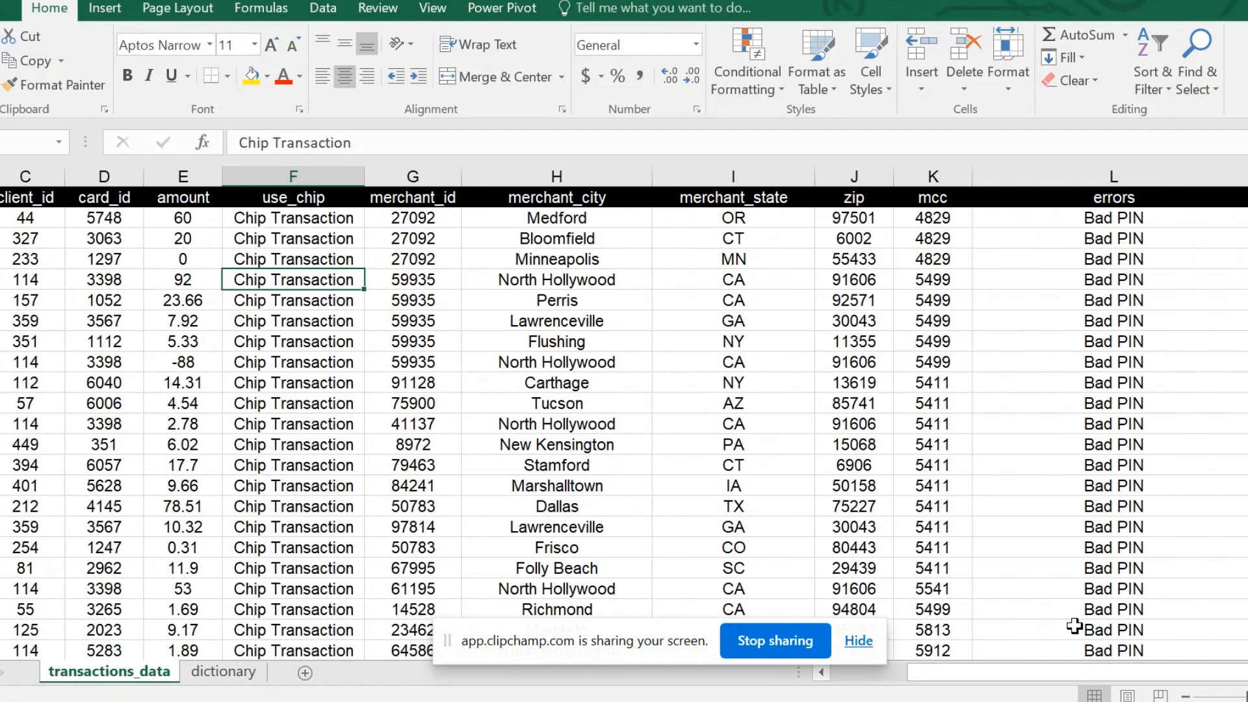
scroll(1037, 668, left, 3)
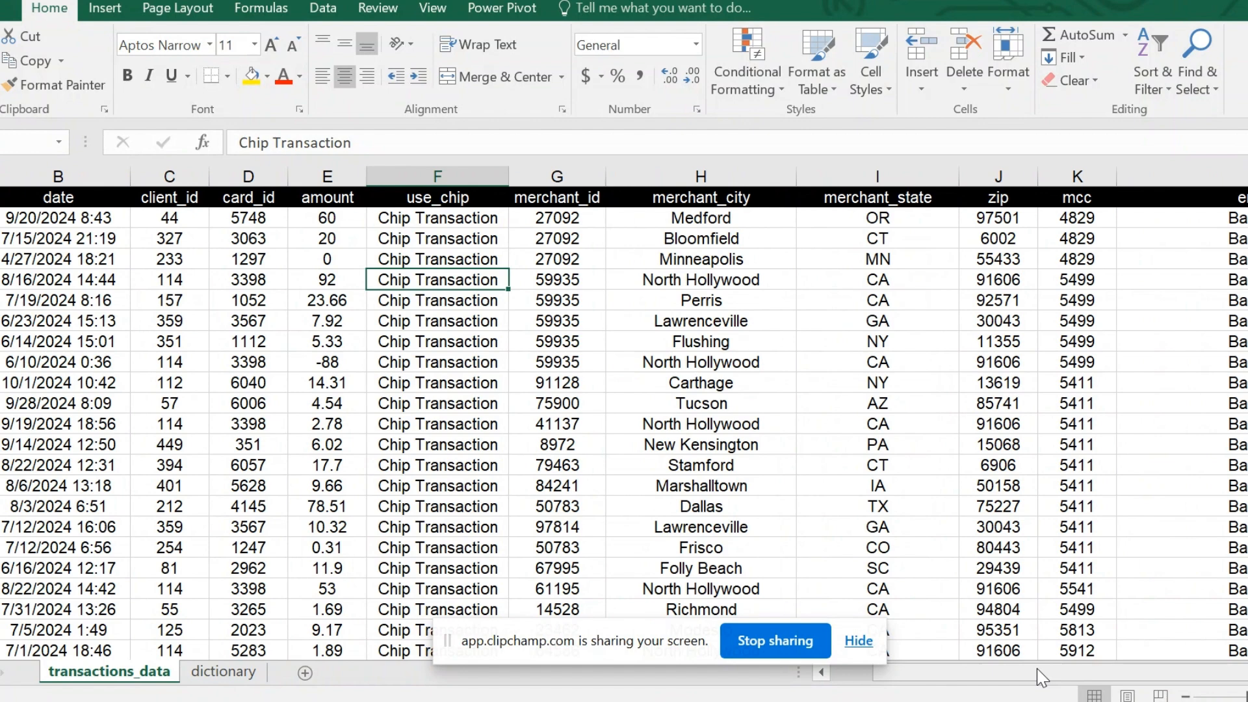
drag(1038, 670, 969, 673)
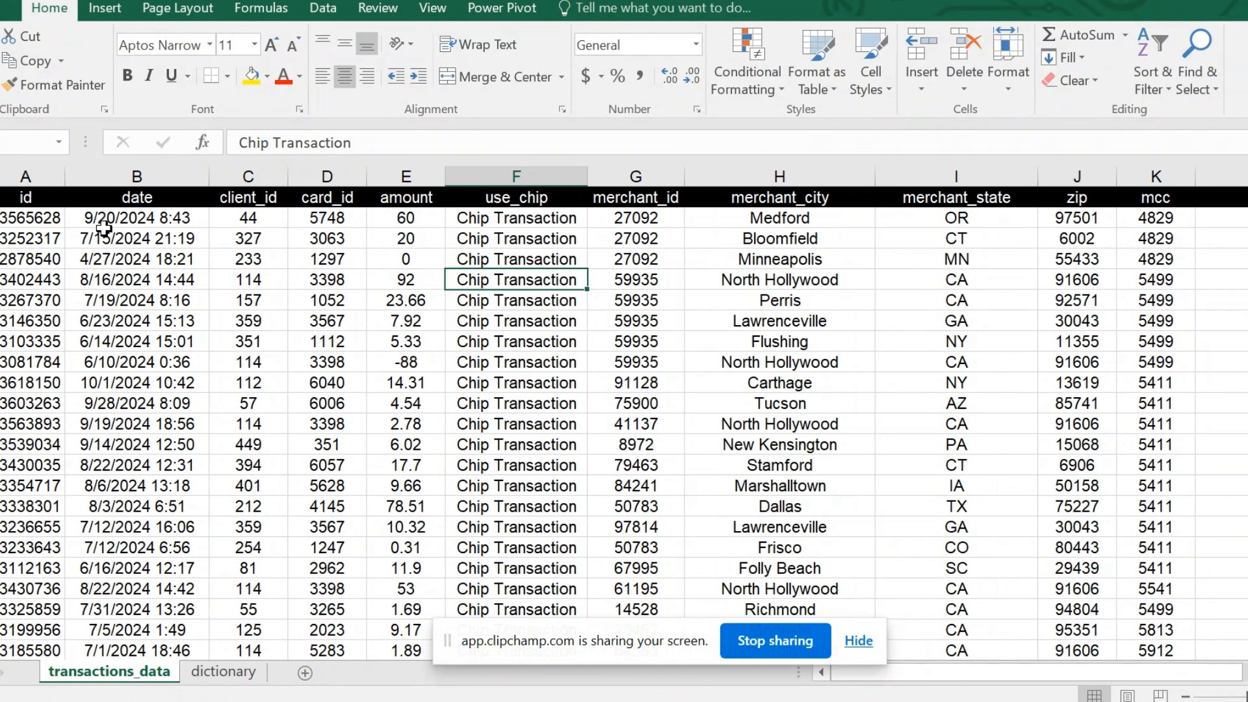
Inspect the id and amount columns of the transactions_data sheet, checking the -88 amount entry
click(23, 232)
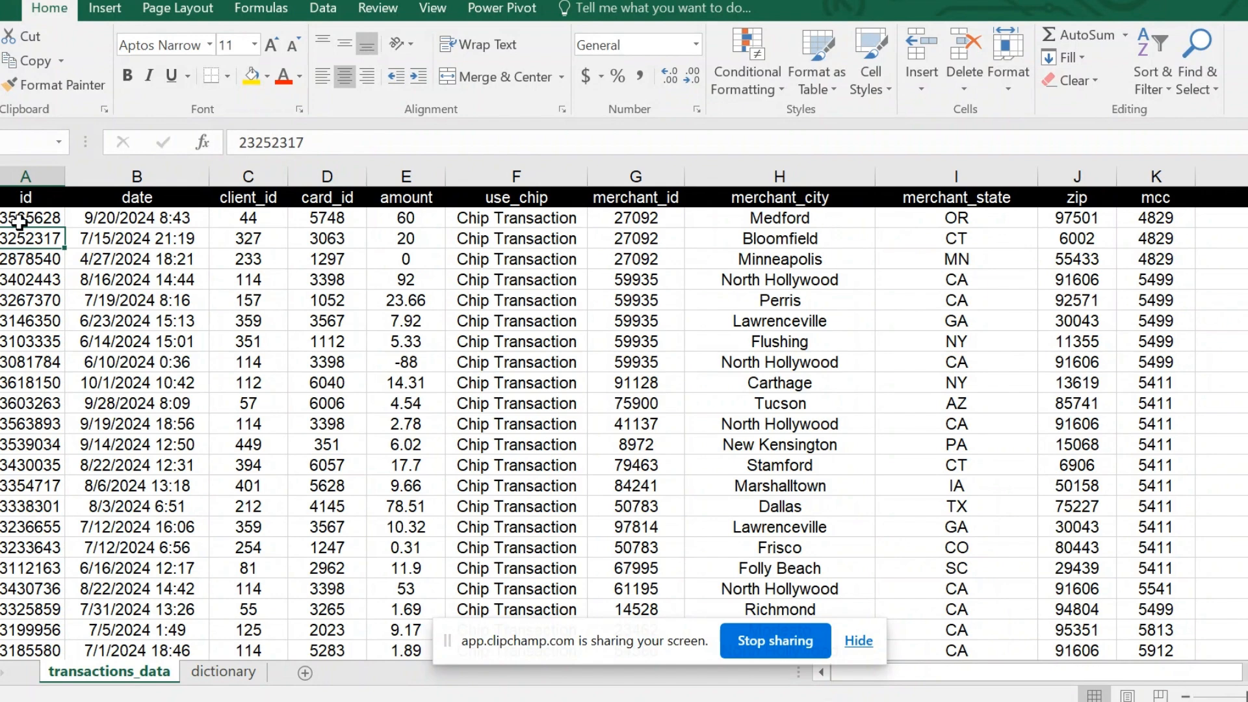
click(23, 221)
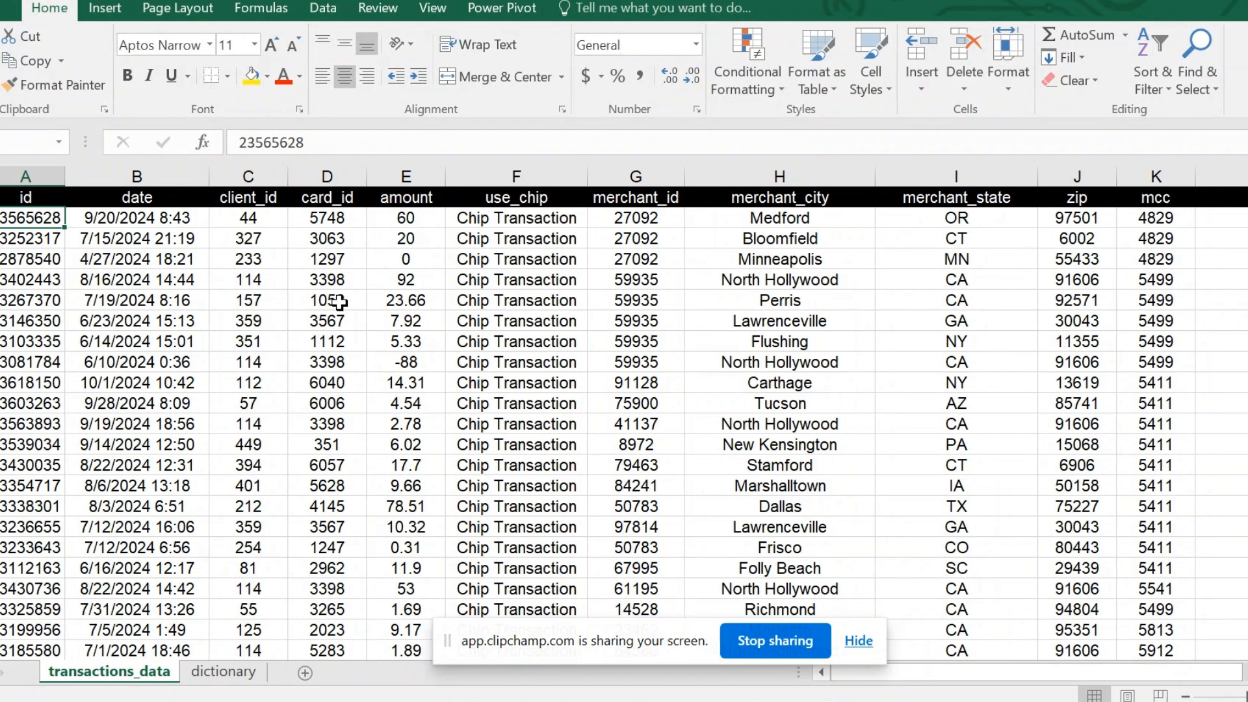
click(443, 367)
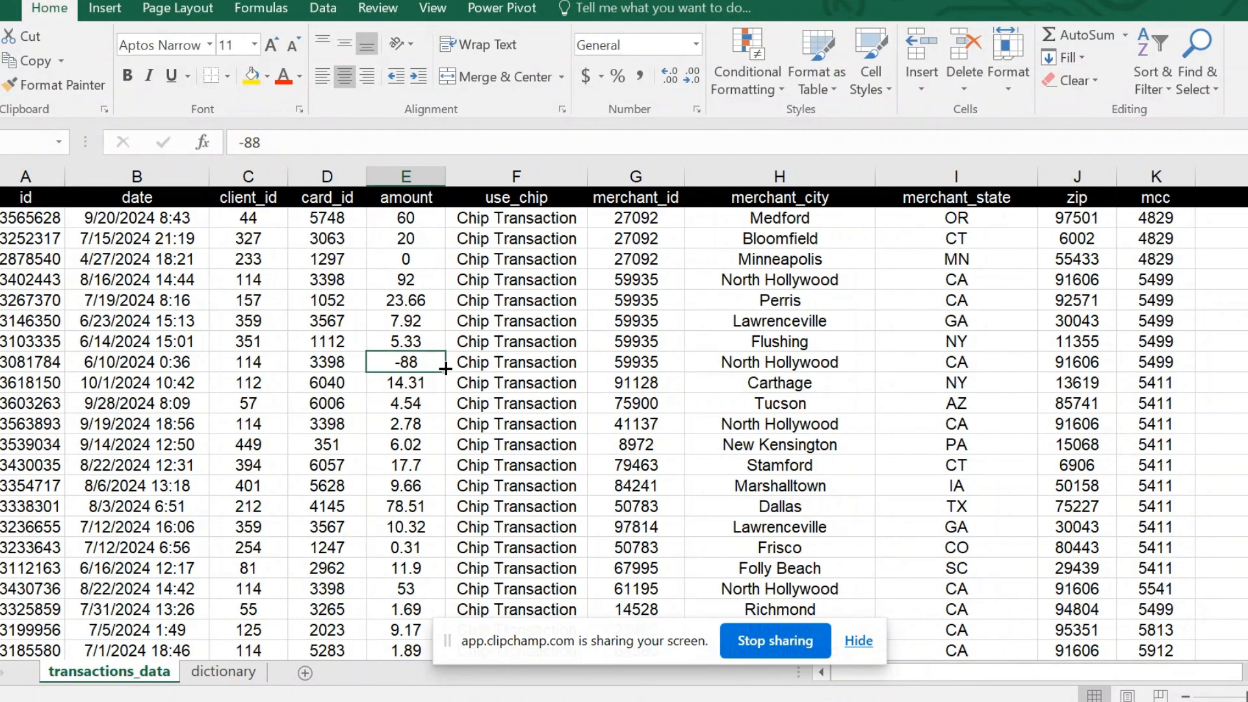
click(398, 177)
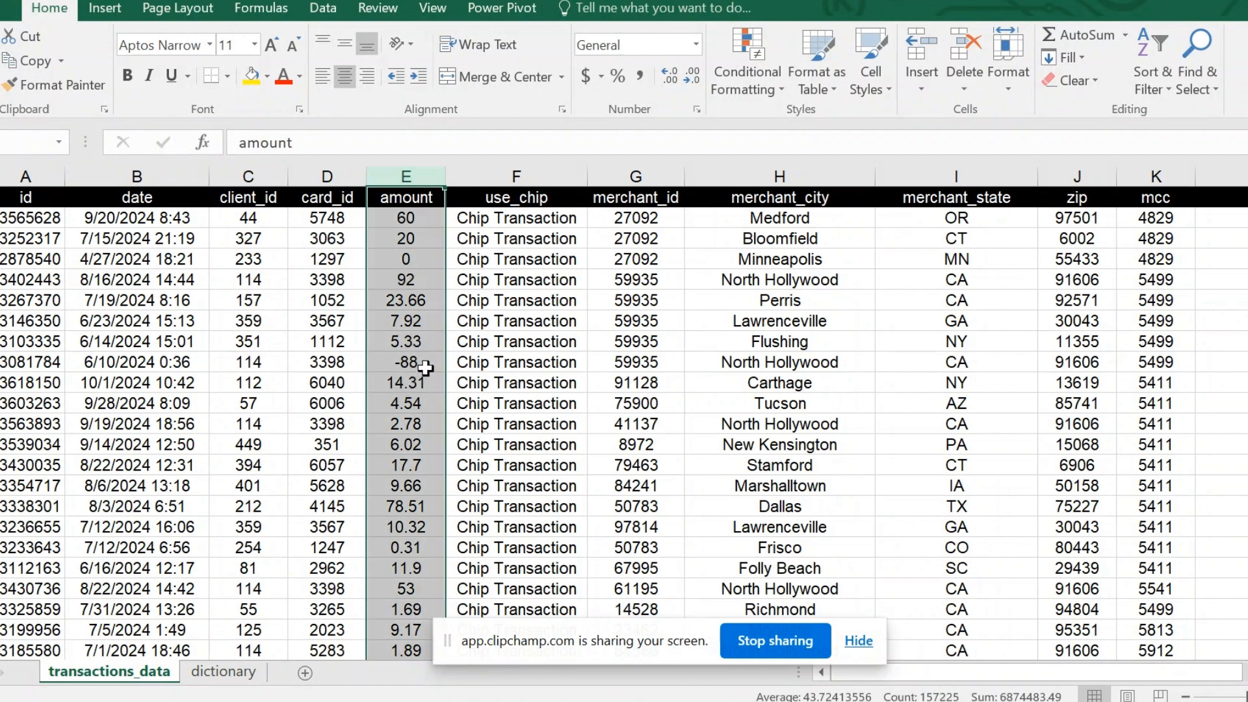
click(426, 370)
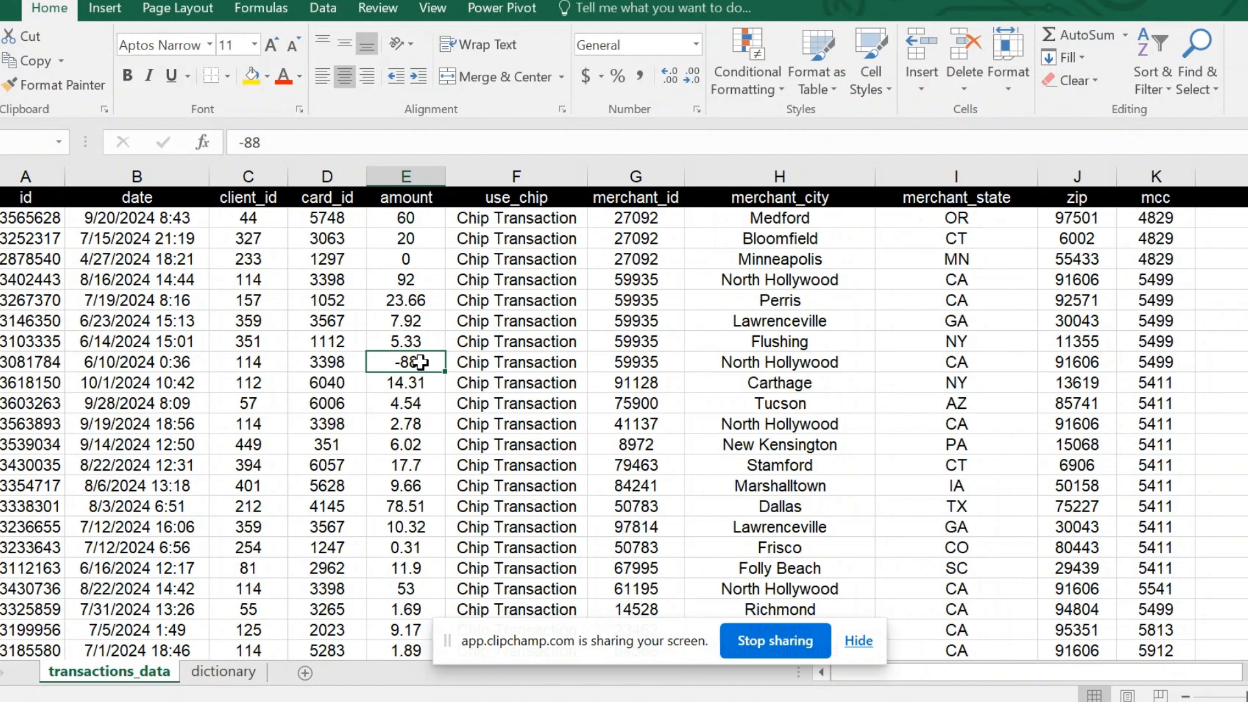
Switch to the Power BI file and display the data model diagram with its table relationships
click(808, 701)
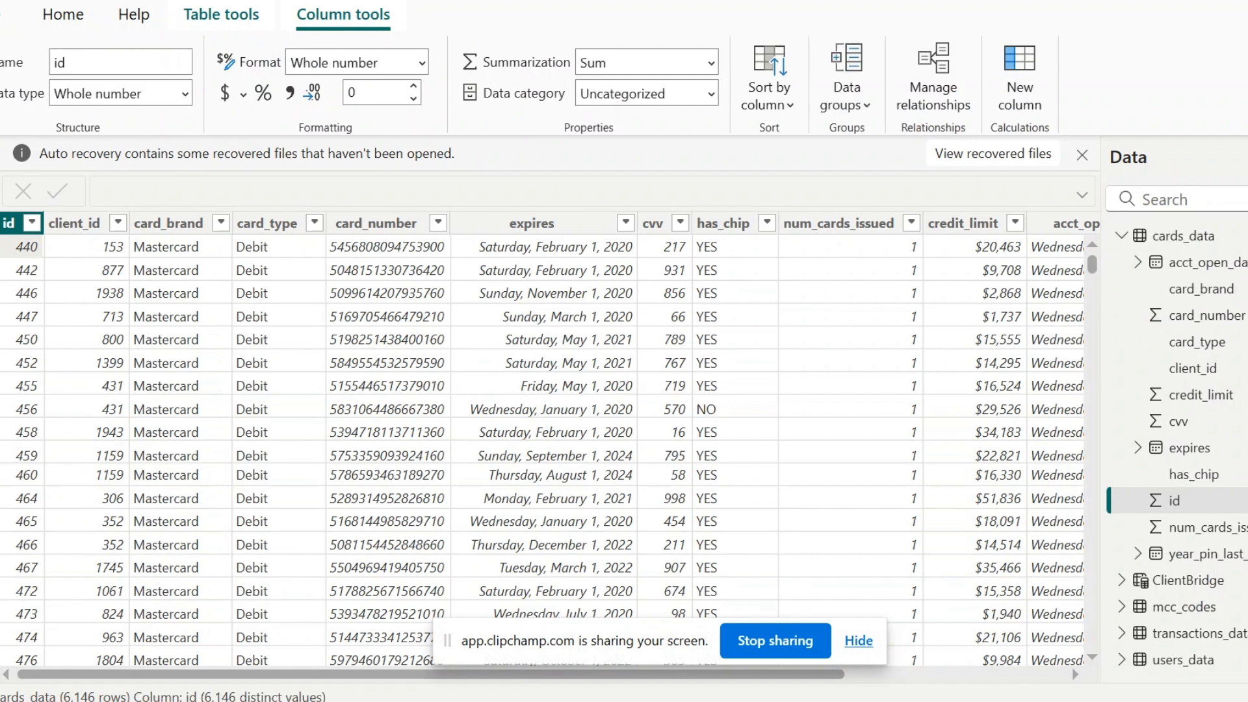
mouse_move(566, 701)
click(2, 251)
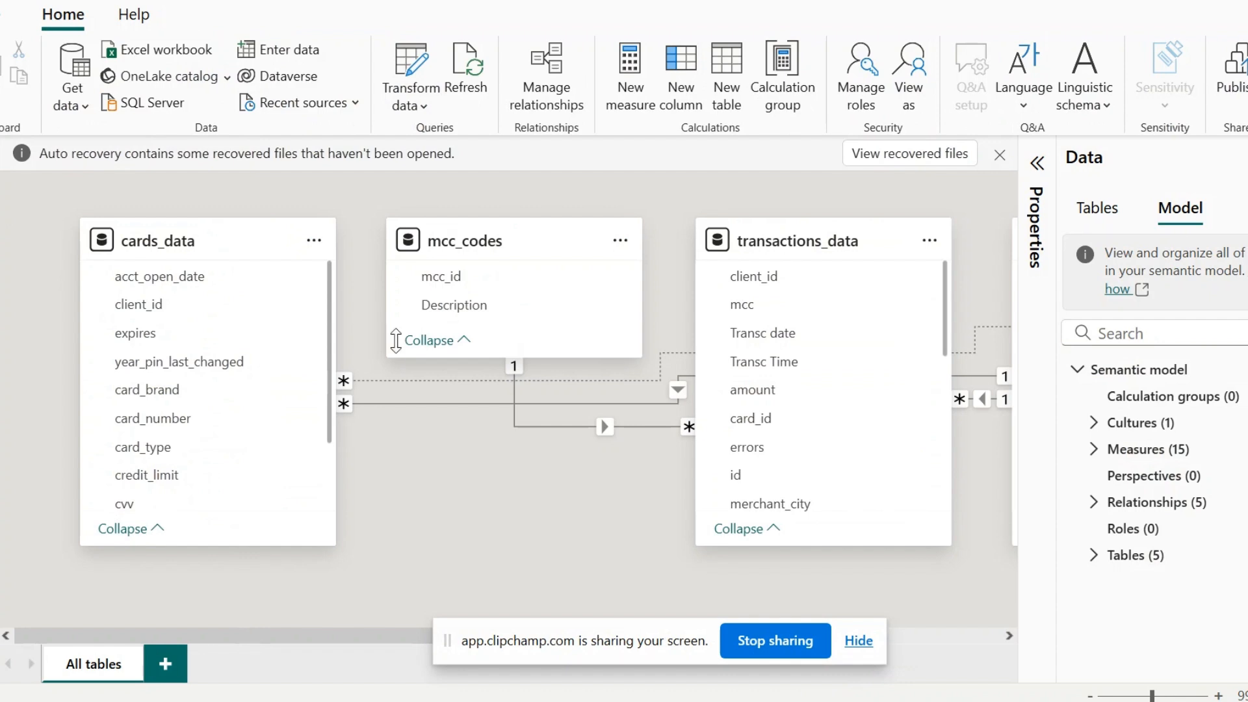
Inspect the properties of the relationship between mcc_codes and transactions_data and close them without changes
right_click(689, 428)
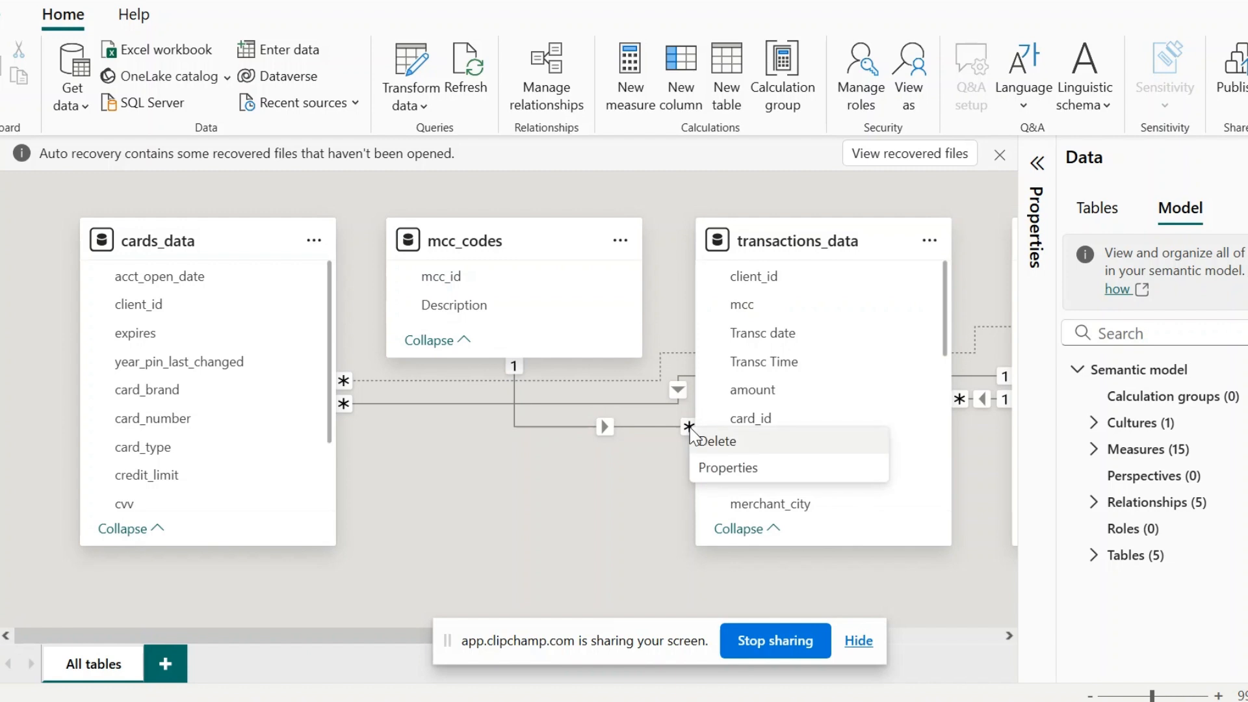
click(723, 468)
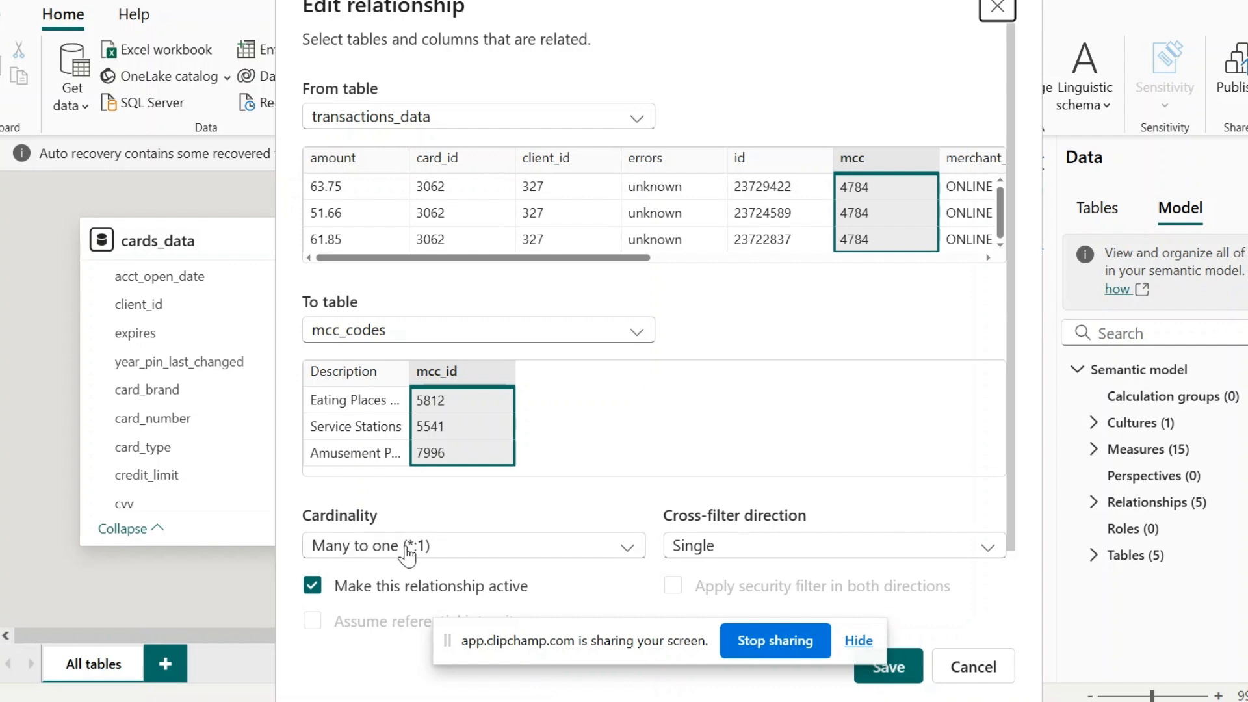
click(997, 9)
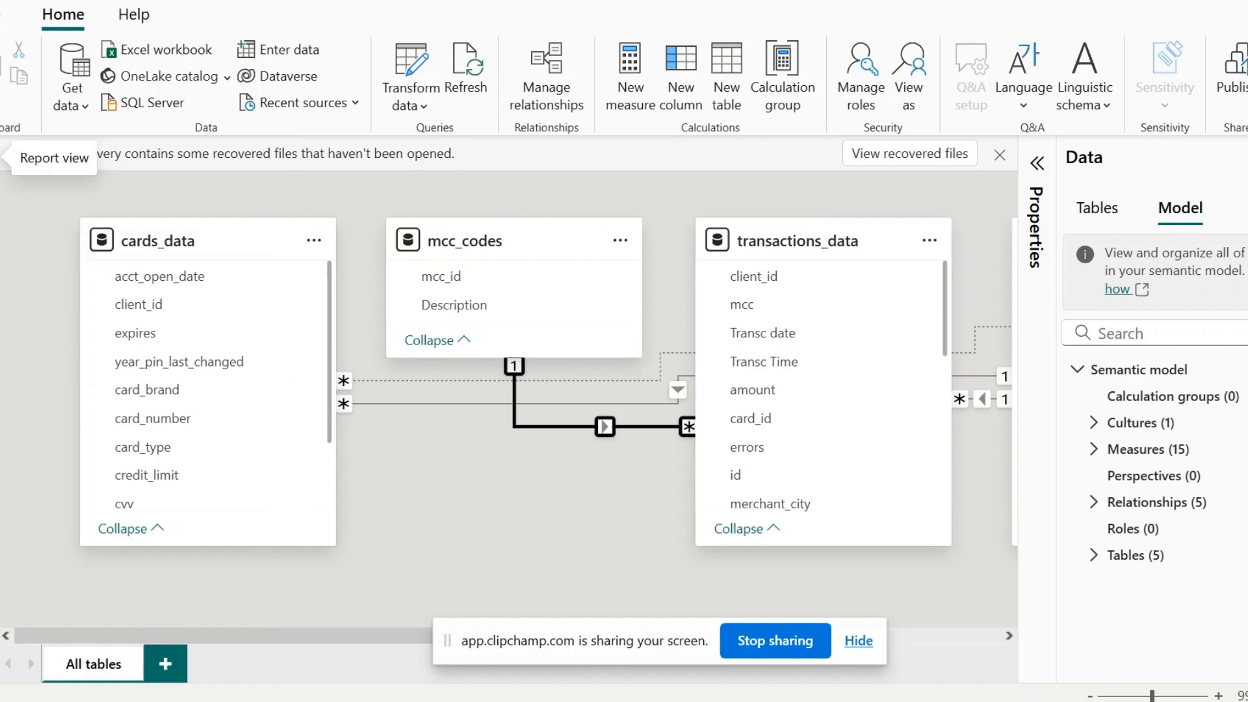
Return to the report view, open the User Analysis page, and collapse the cards_data and transactions_data field lists
click(1, 157)
click(3, 196)
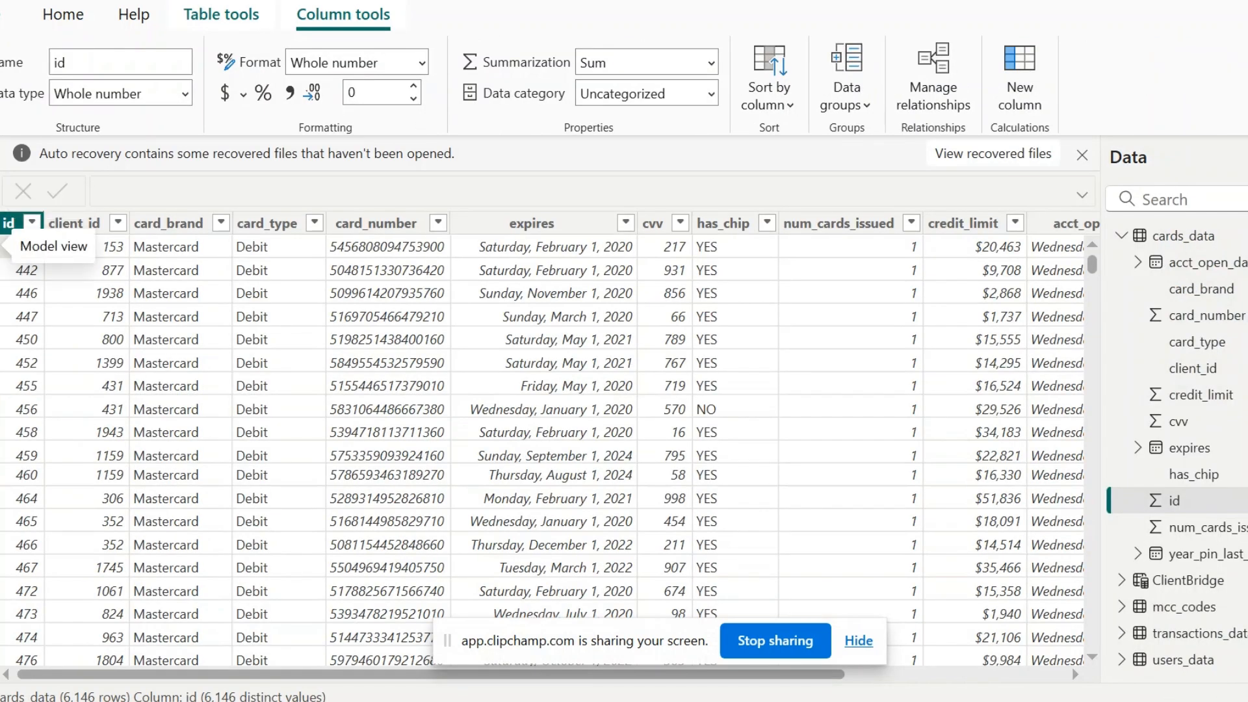
click(3, 157)
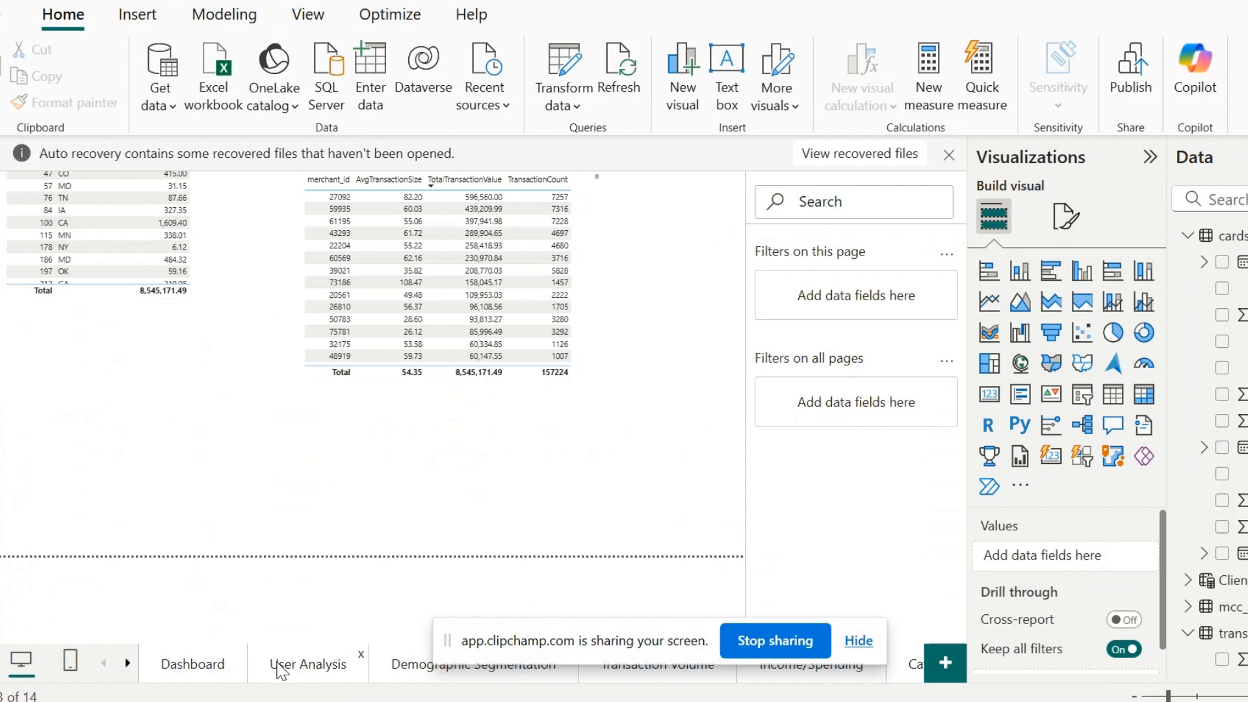
click(282, 665)
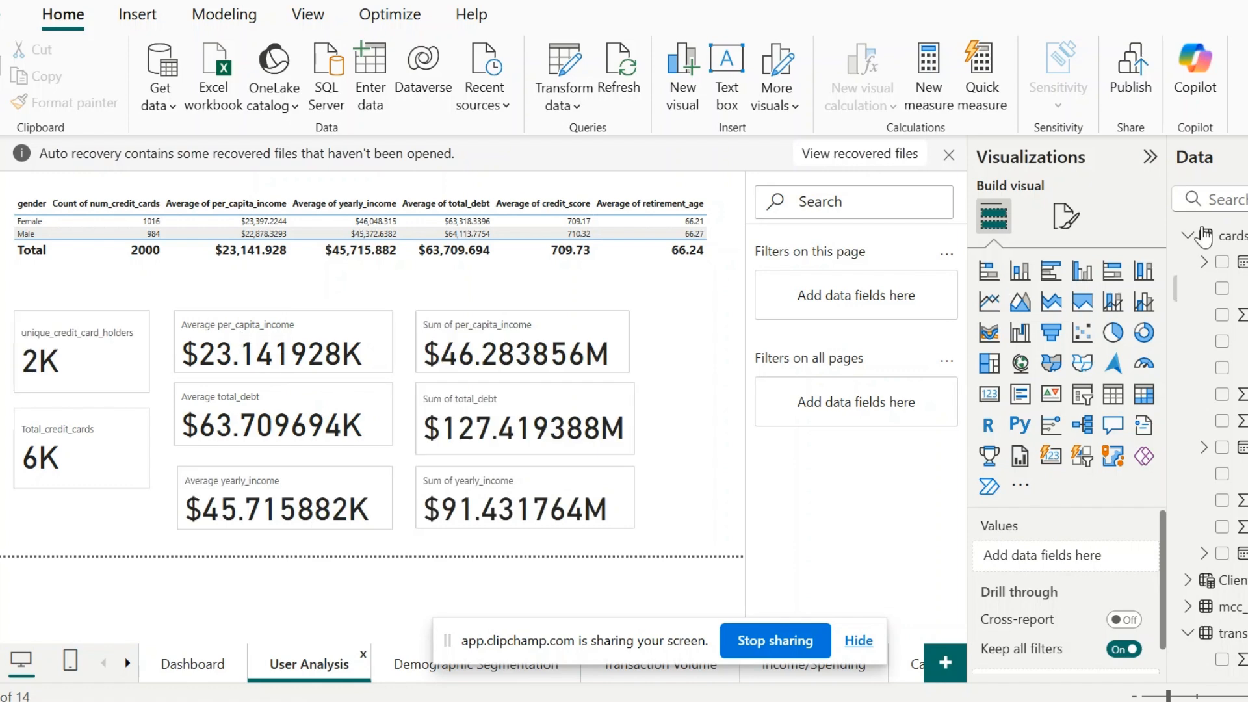
click(1200, 236)
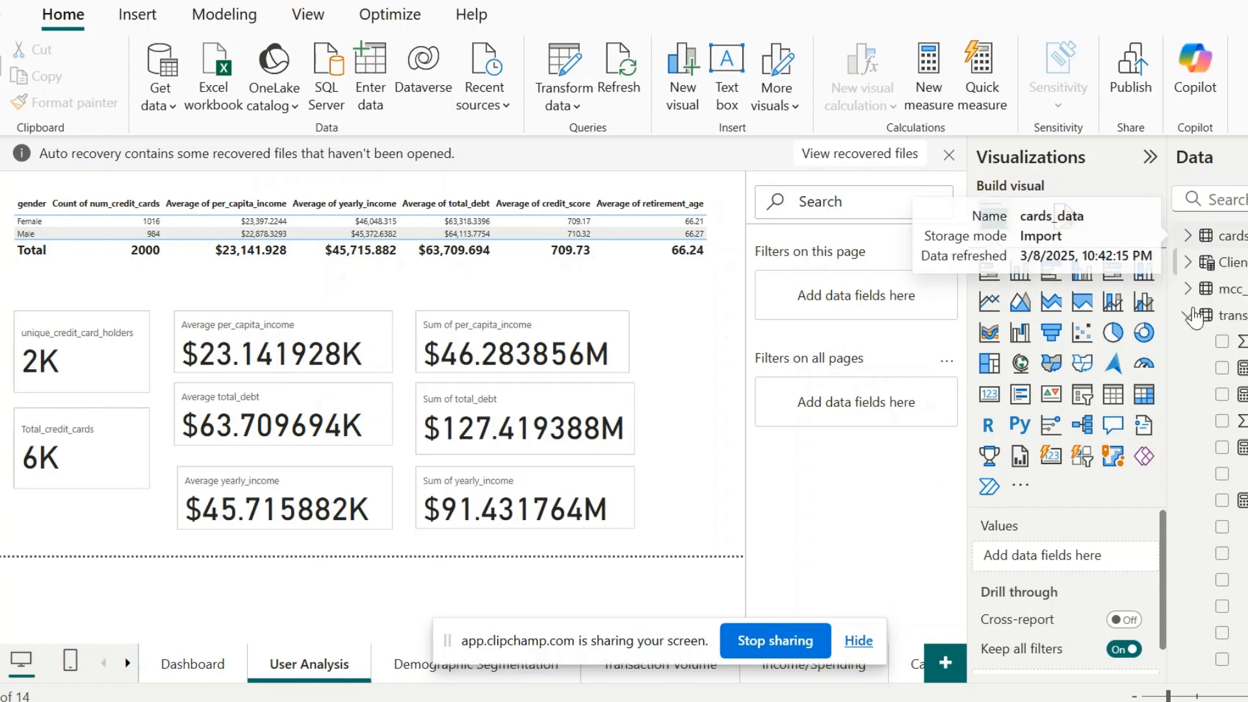
click(1194, 316)
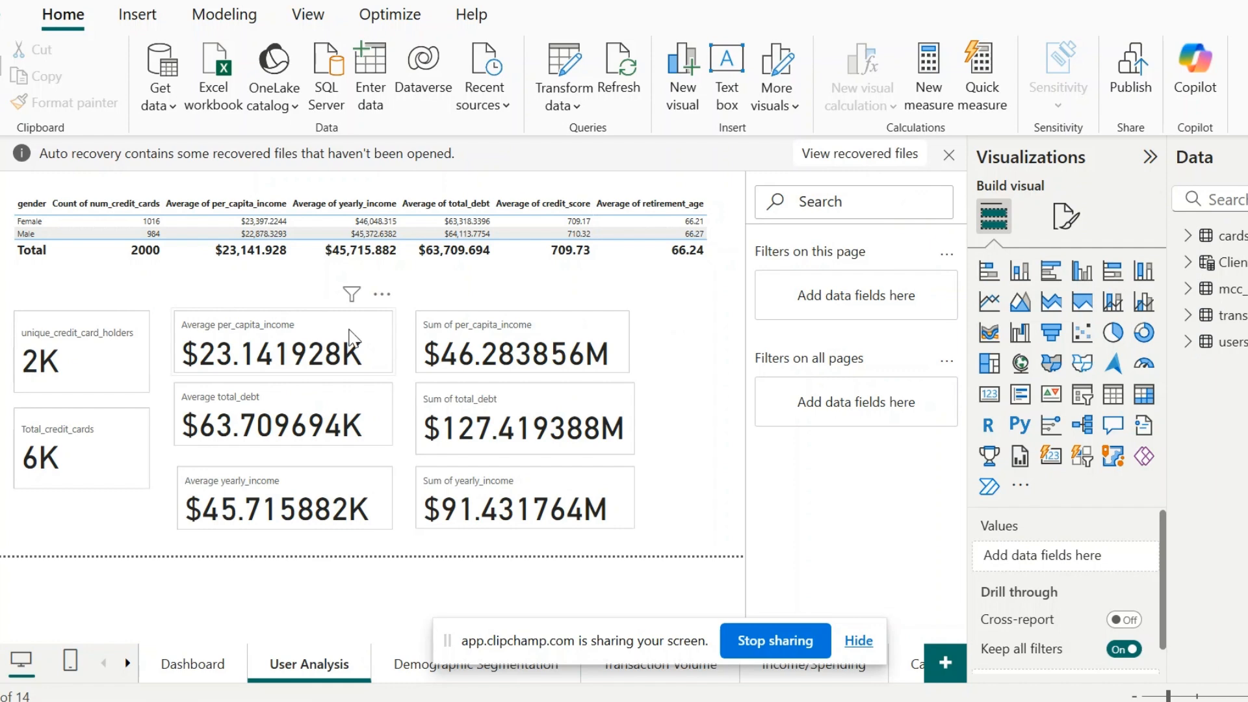
Examine the users_data fields behind the Average per_capita_income card and the average retirement age by gender in the table
click(351, 338)
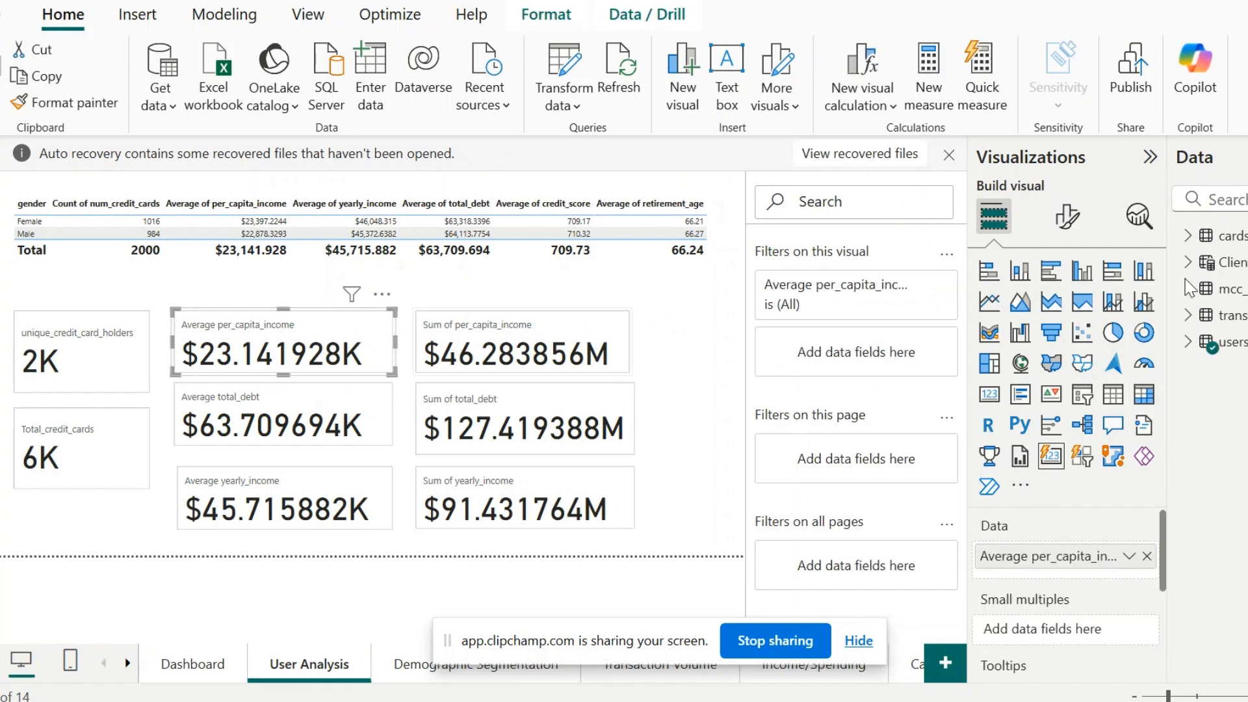
click(1190, 343)
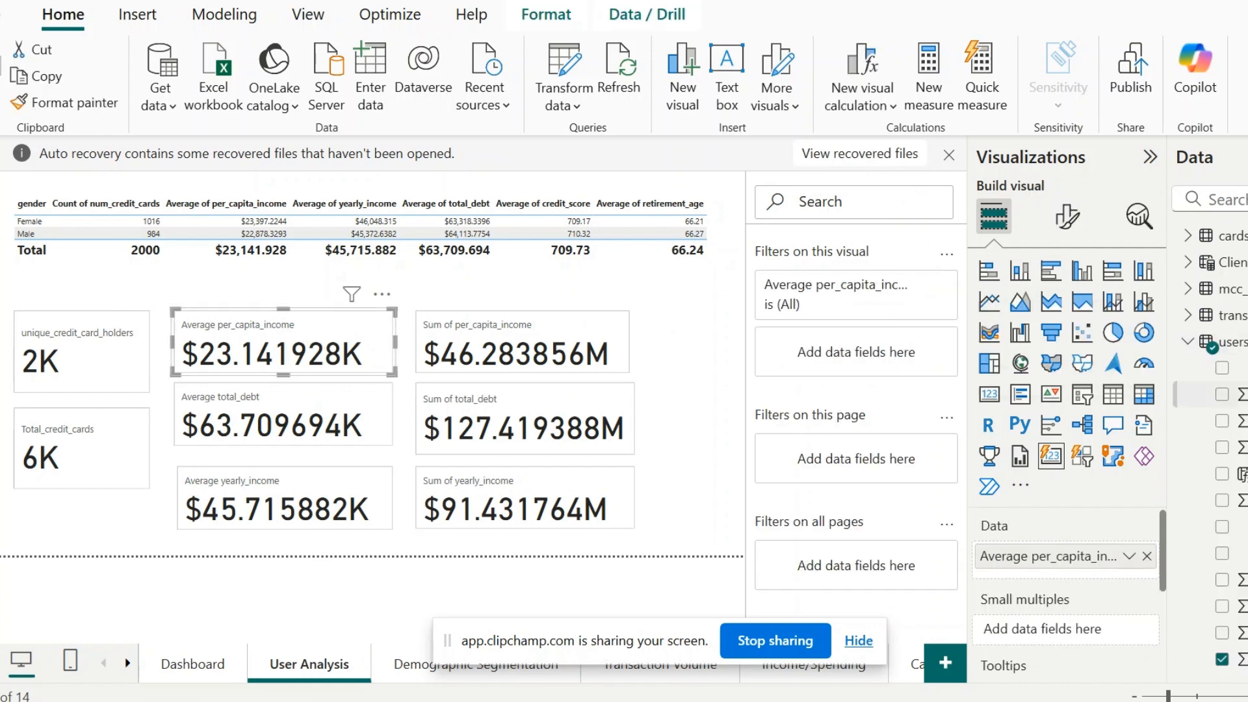
scroll(1192, 357, down, 1)
scroll(1209, 356, down, 1)
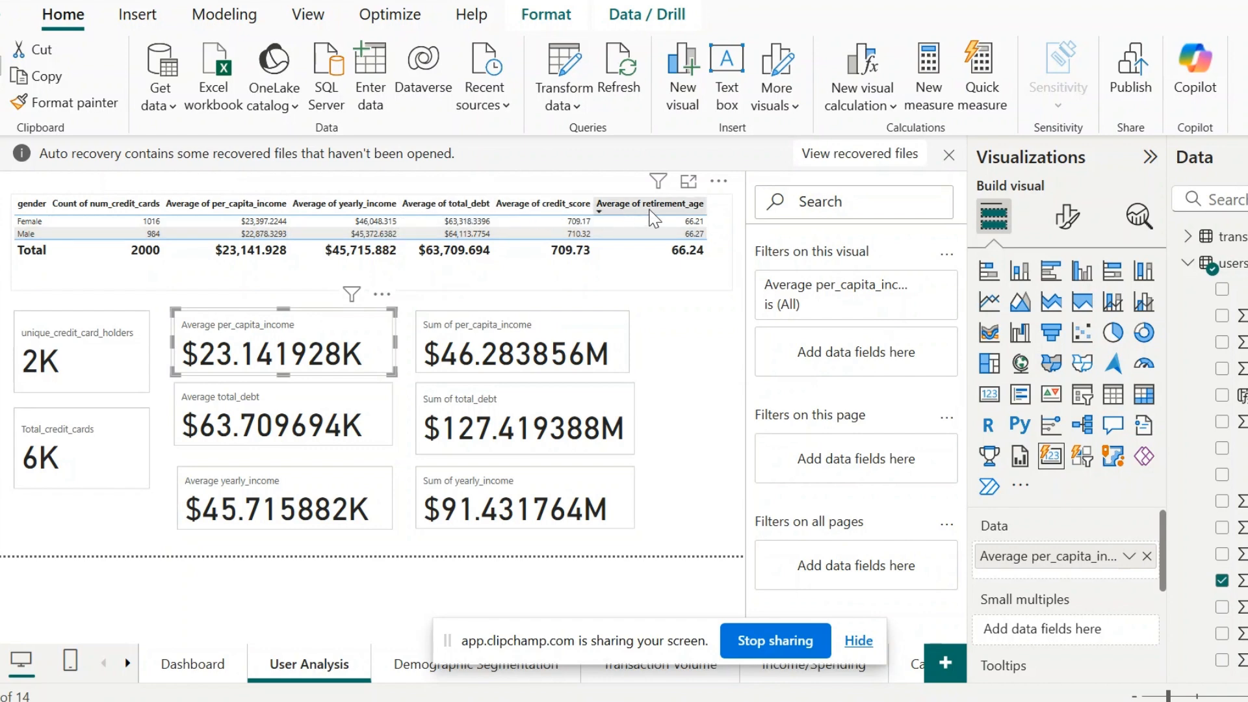
click(693, 221)
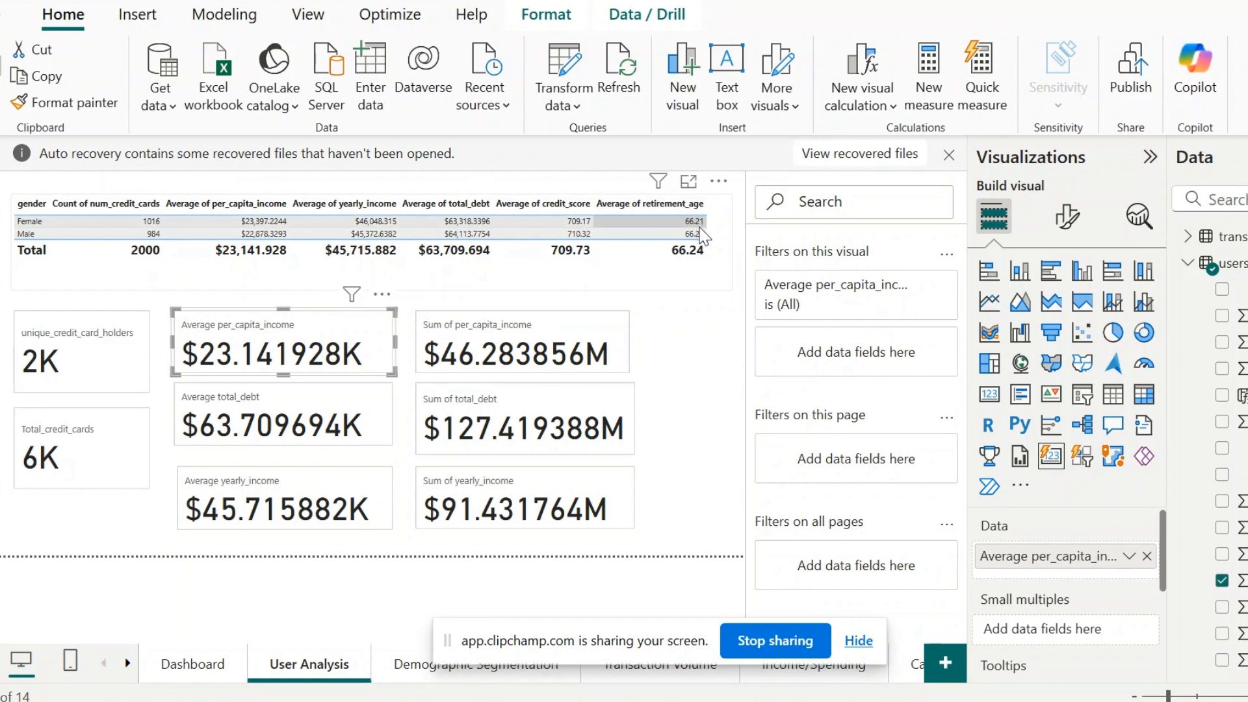
click(714, 236)
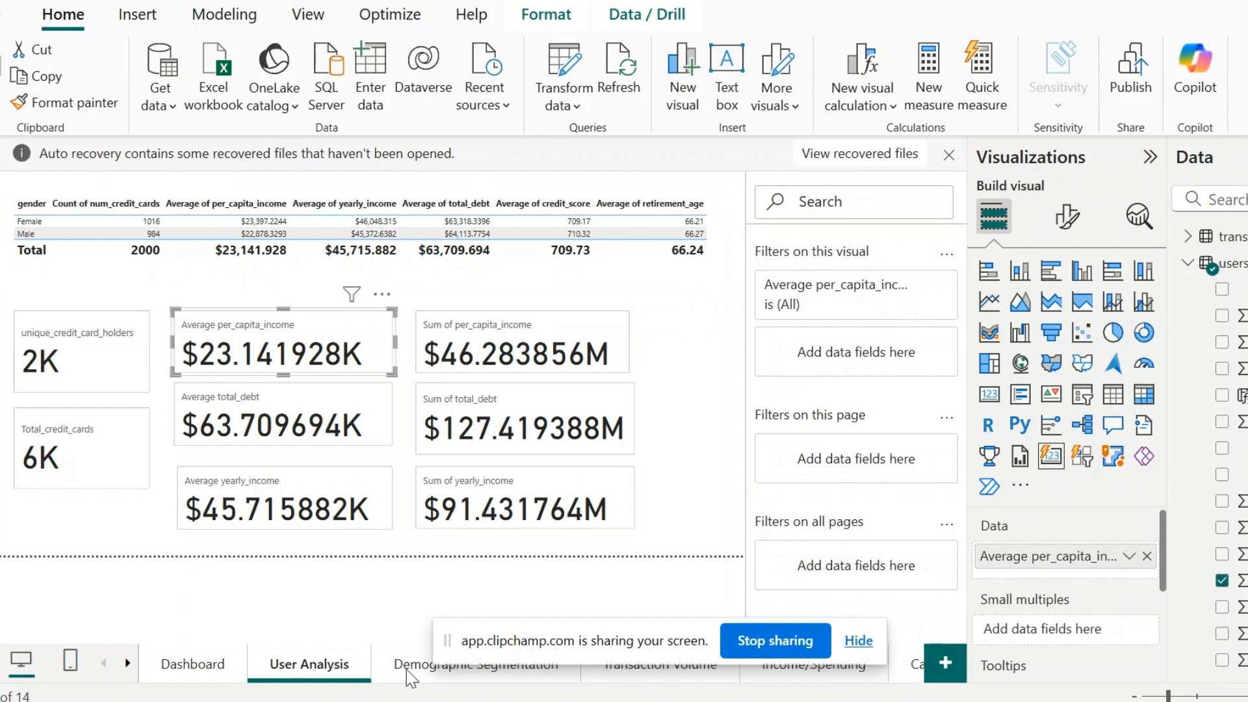
Open the Demographic Segmentation page to view its income, debt and credit card charts by current age
drag(576, 644, 843, 556)
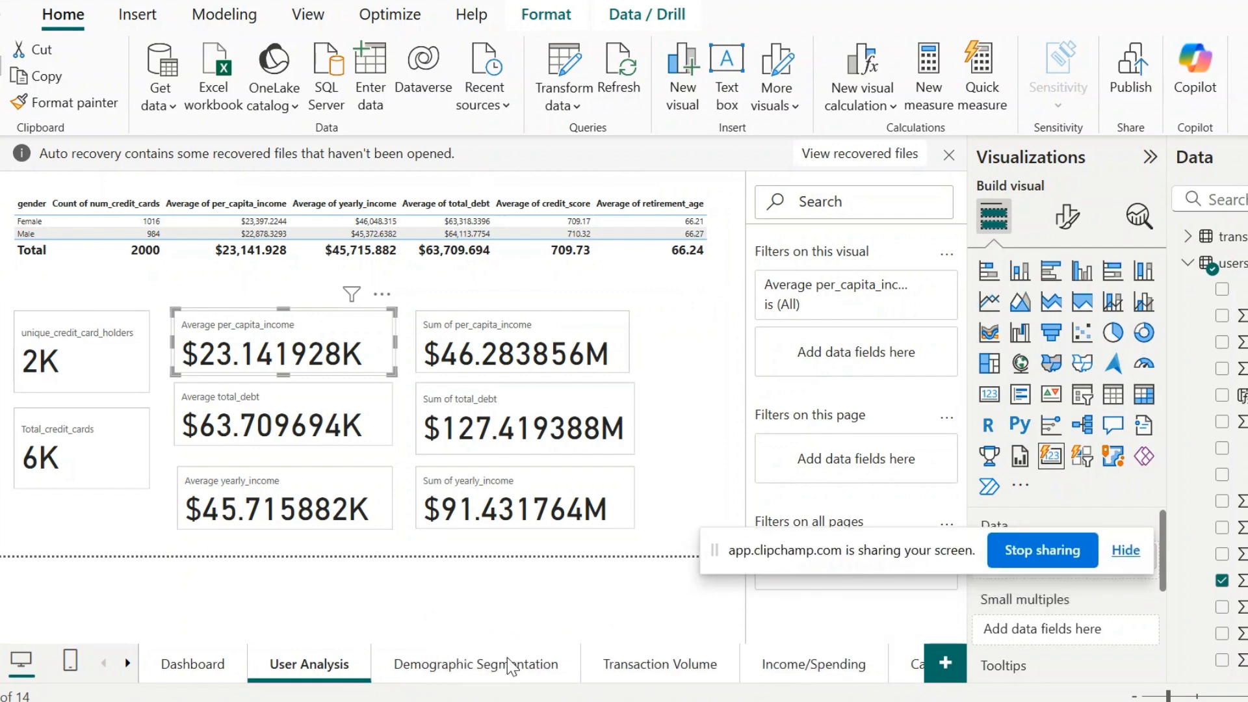
click(462, 666)
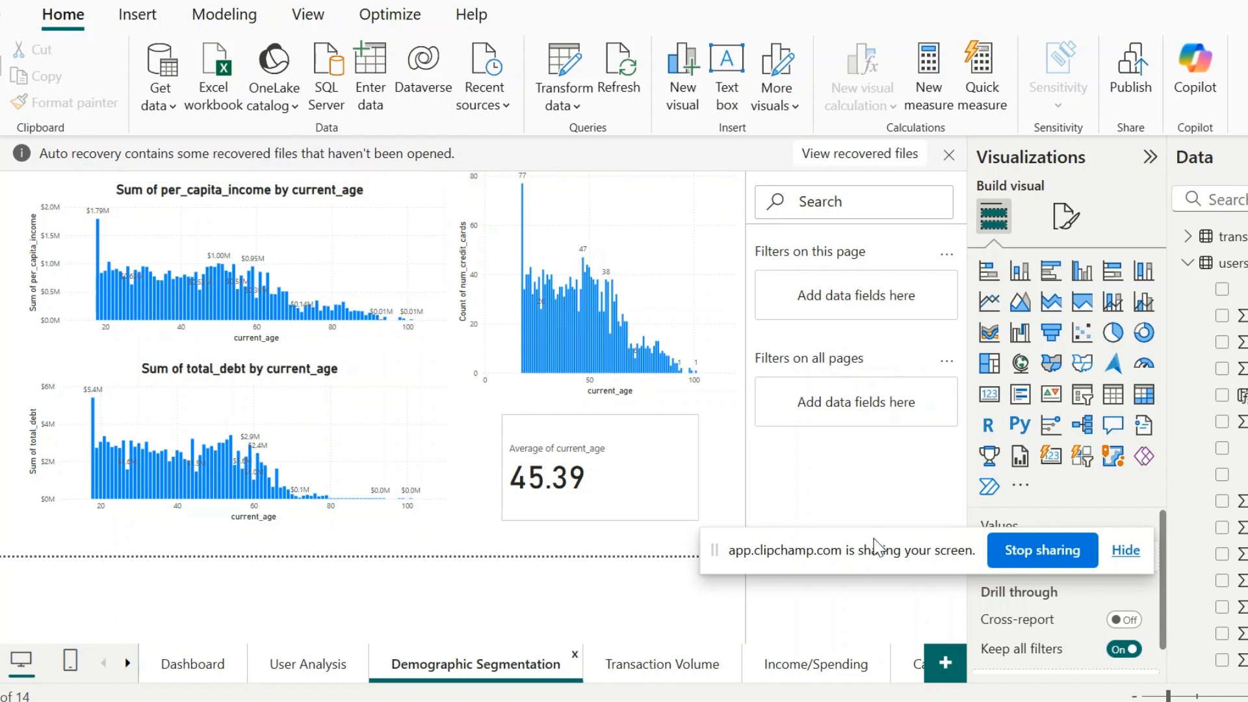
drag(874, 541, 920, 342)
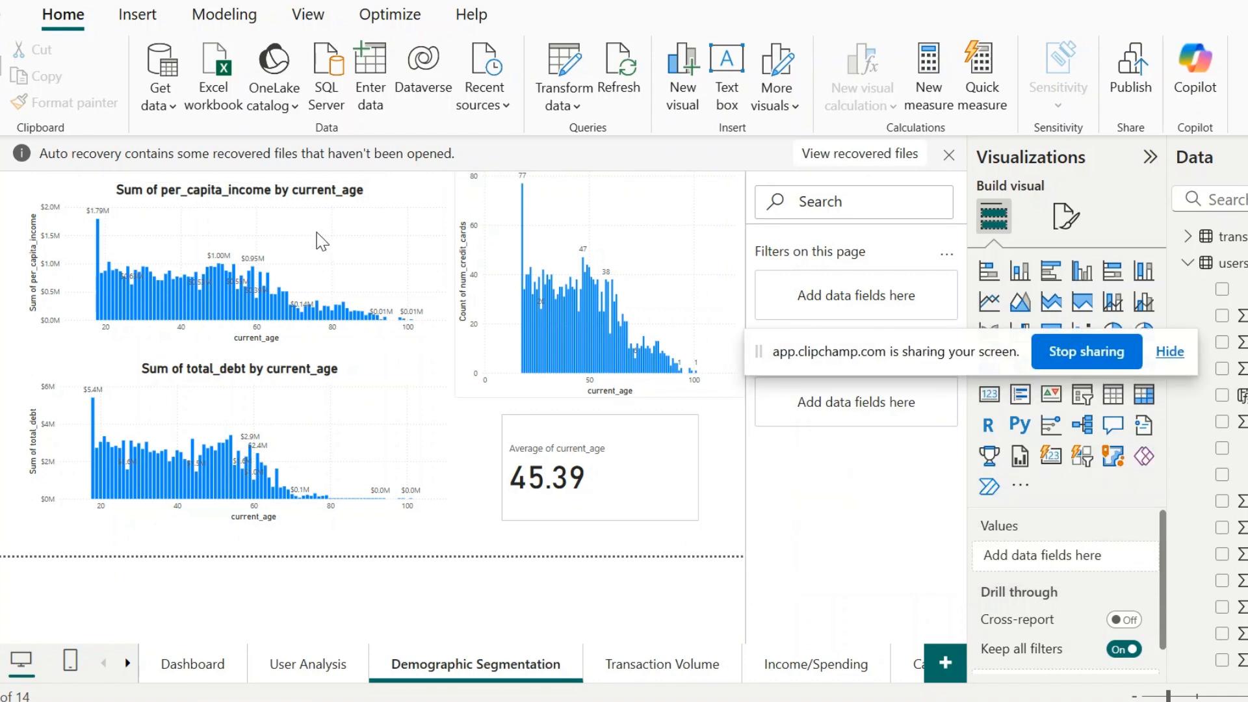
Change the per_capita_income aggregation to Average in the per capita income by current age chart
click(335, 283)
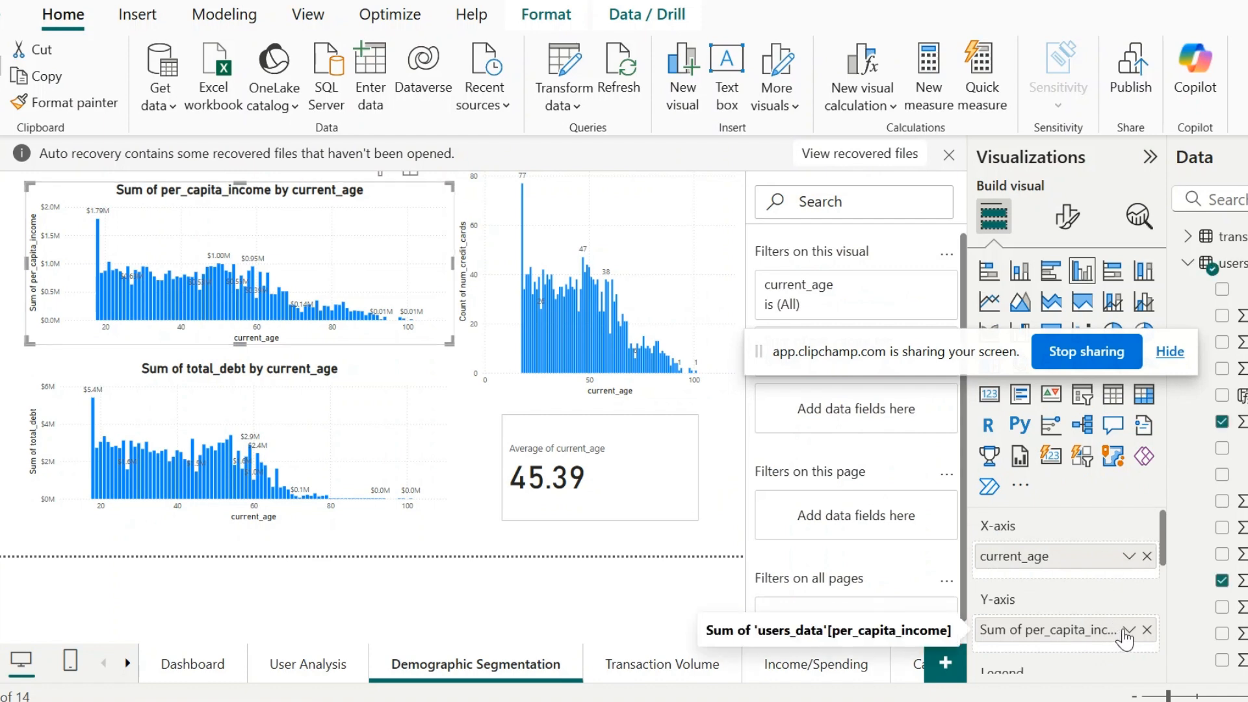
click(1128, 631)
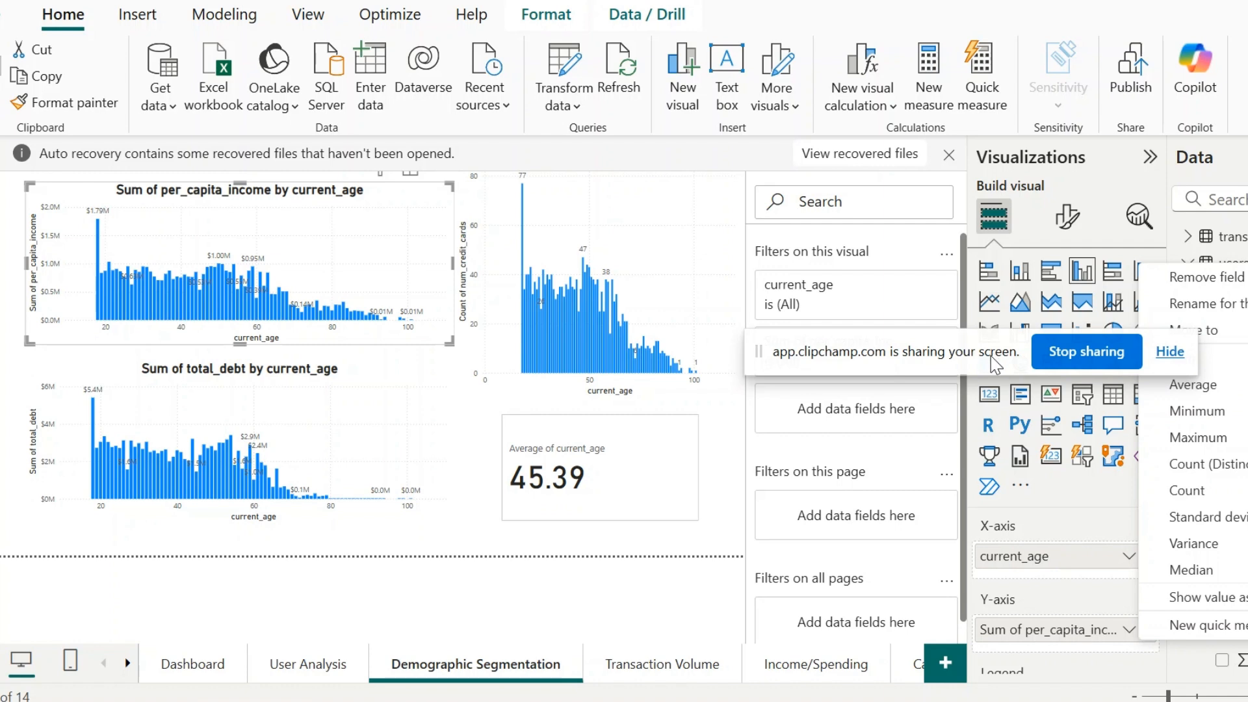
click(1180, 390)
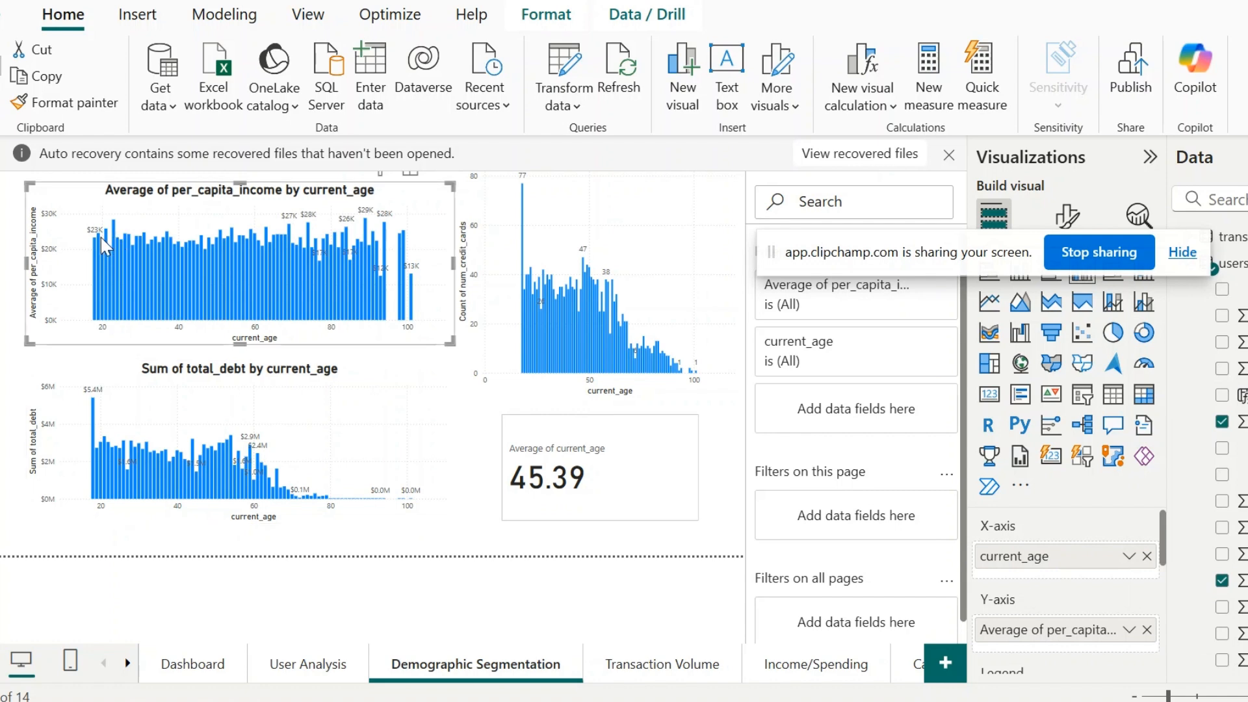
Review the summary cards on the User Analysis page and return to the Demographic Segmentation charts
click(313, 674)
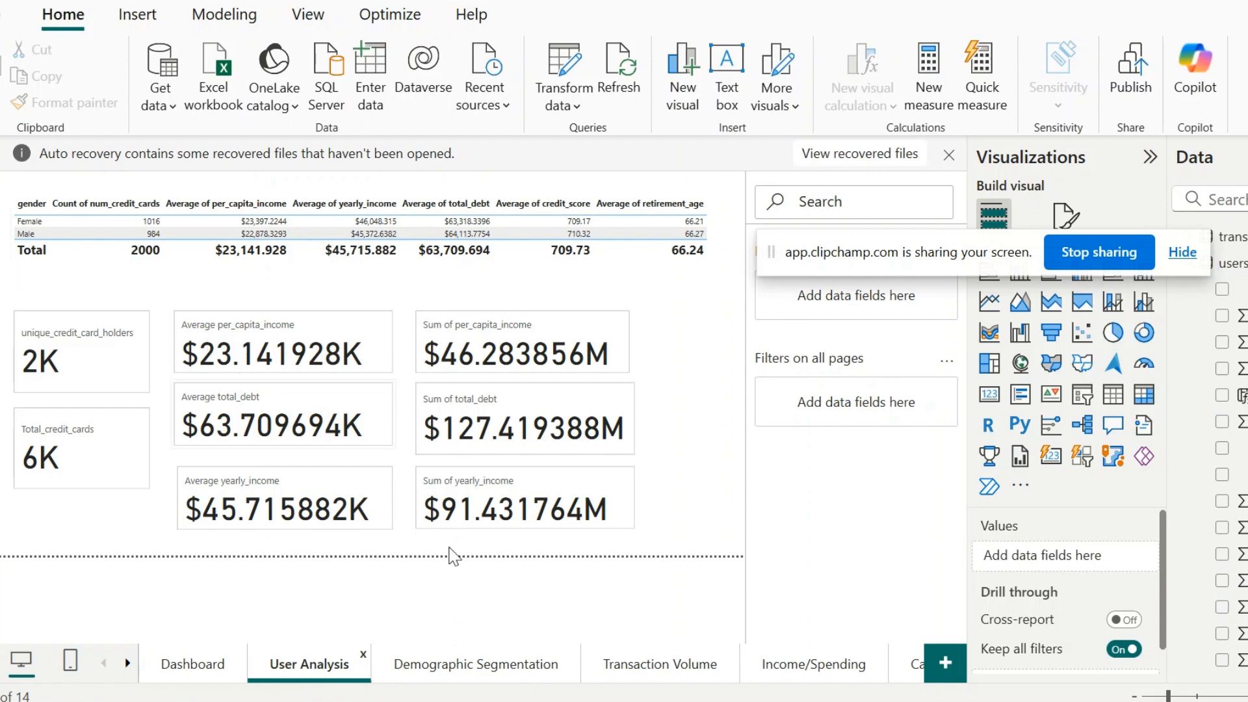
click(490, 671)
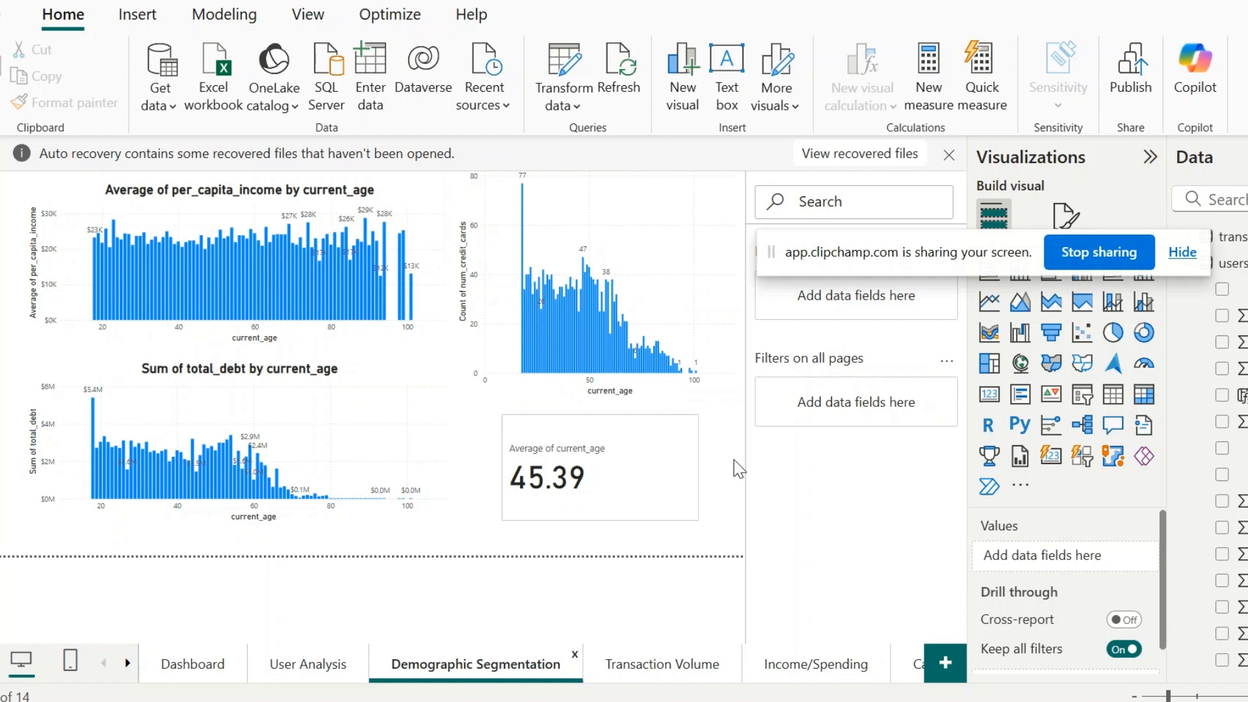
Open the Transaction Volume page and dismiss the auto-recovery notice with the option to remove the recovered files
click(660, 667)
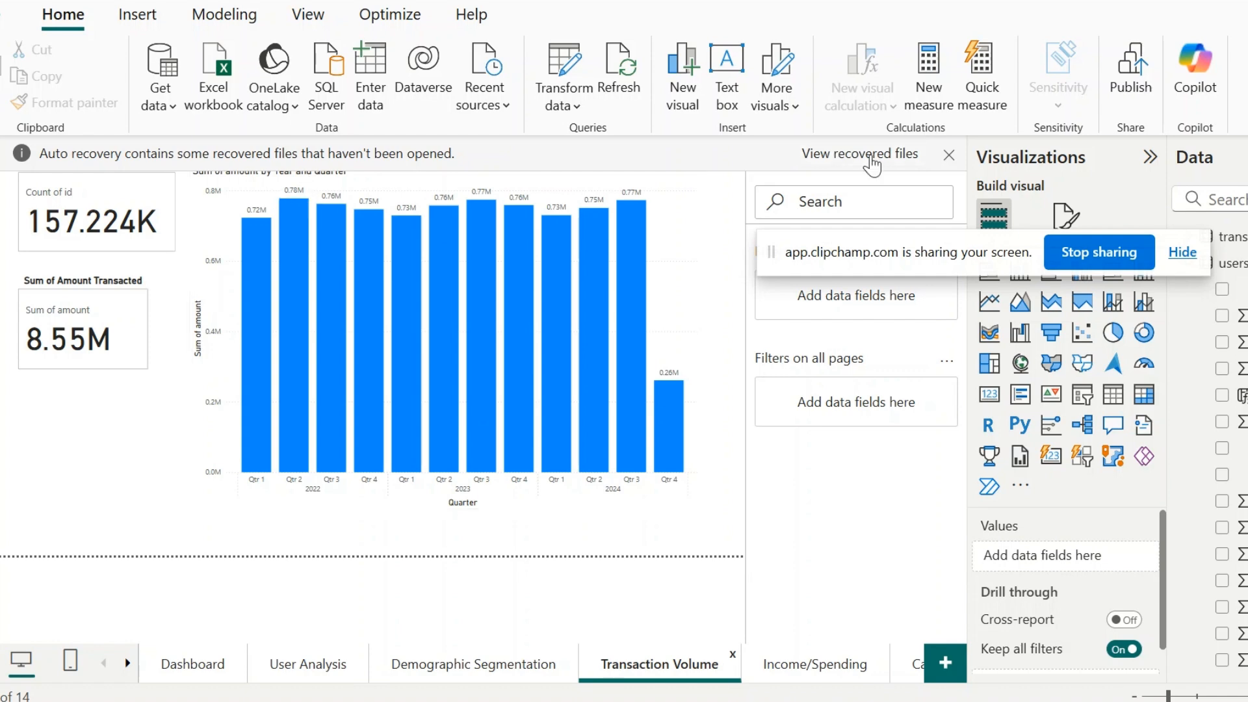
click(950, 156)
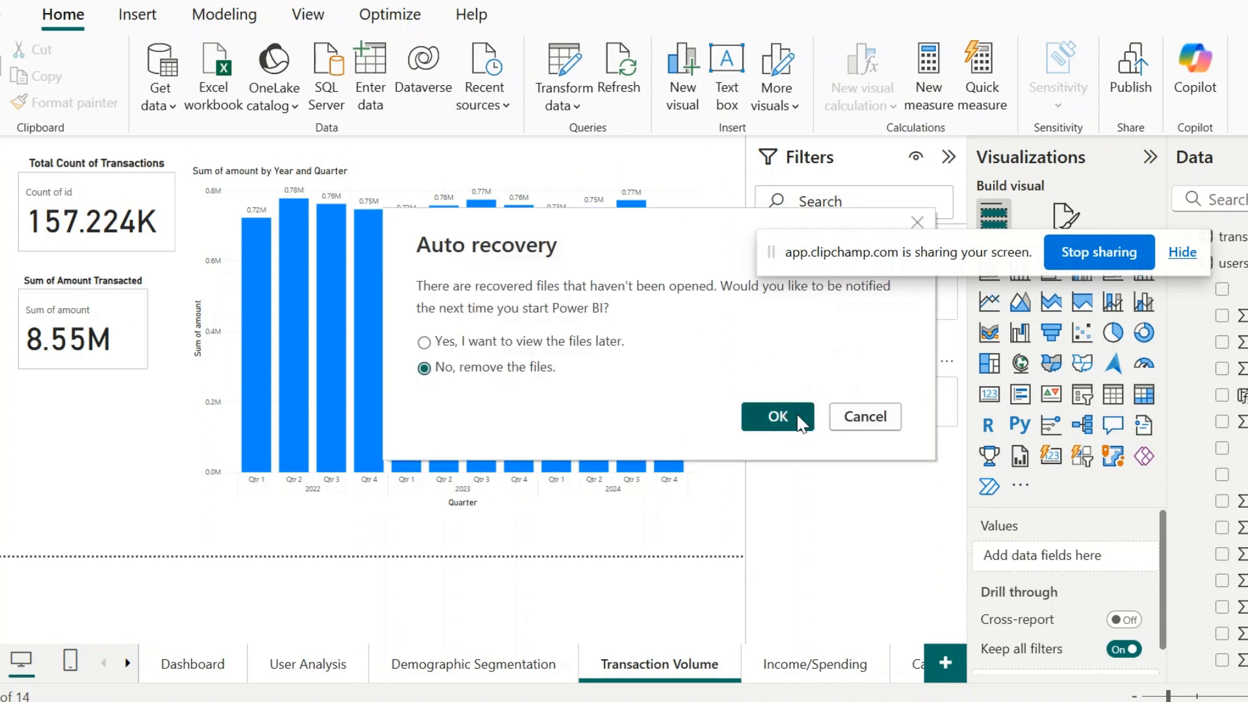
click(778, 416)
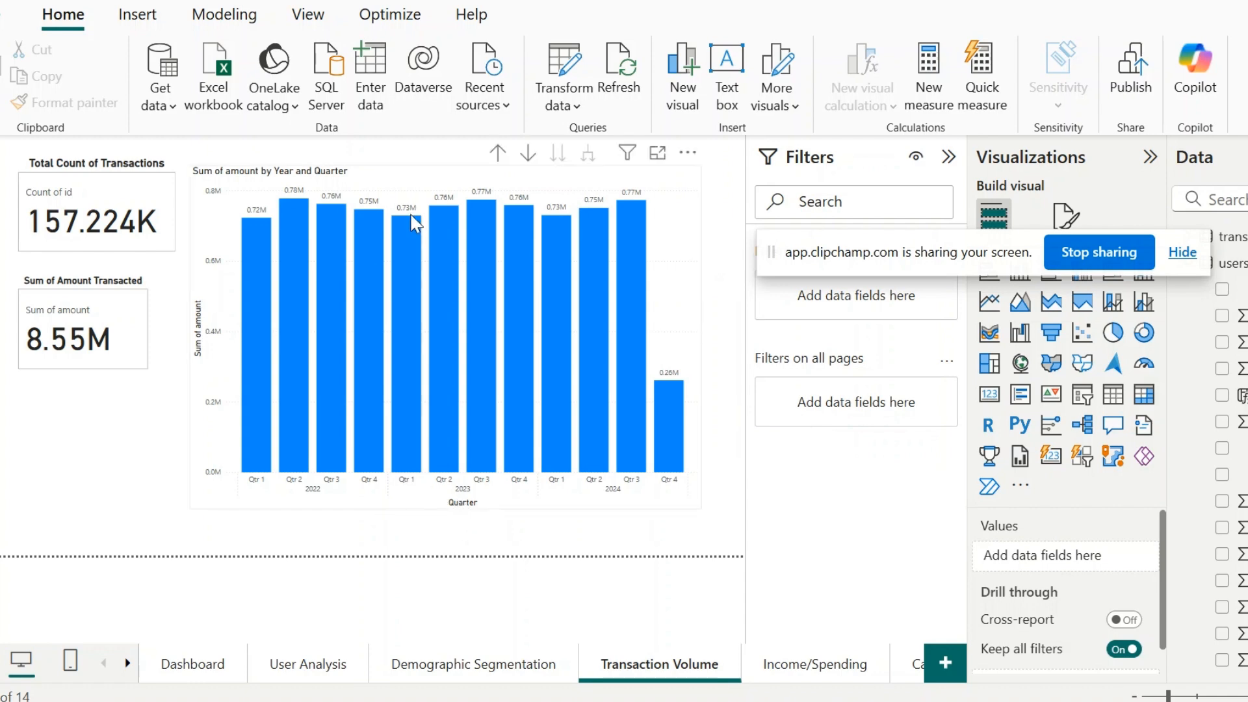
Examine the quarterly transaction amount chart and the Yearly Income and Transaction Relation scatter chart on the Income/Spending page
mouse_move(419, 228)
click(806, 676)
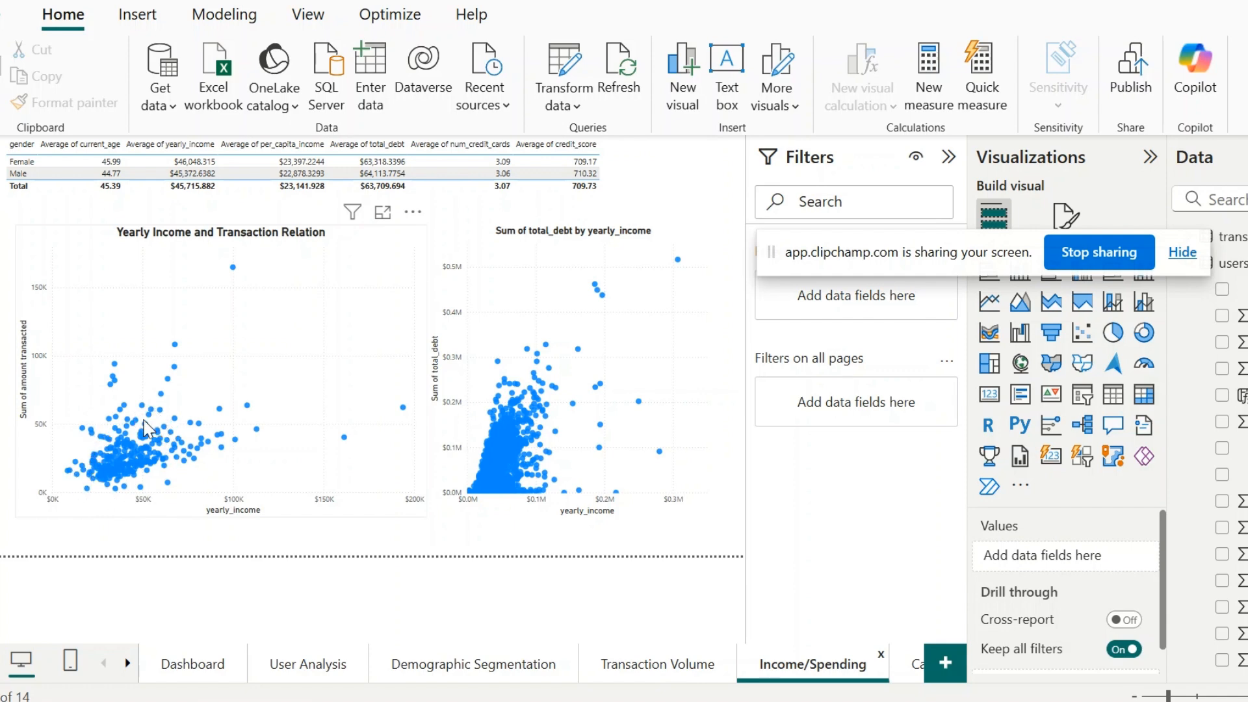
mouse_move(123, 440)
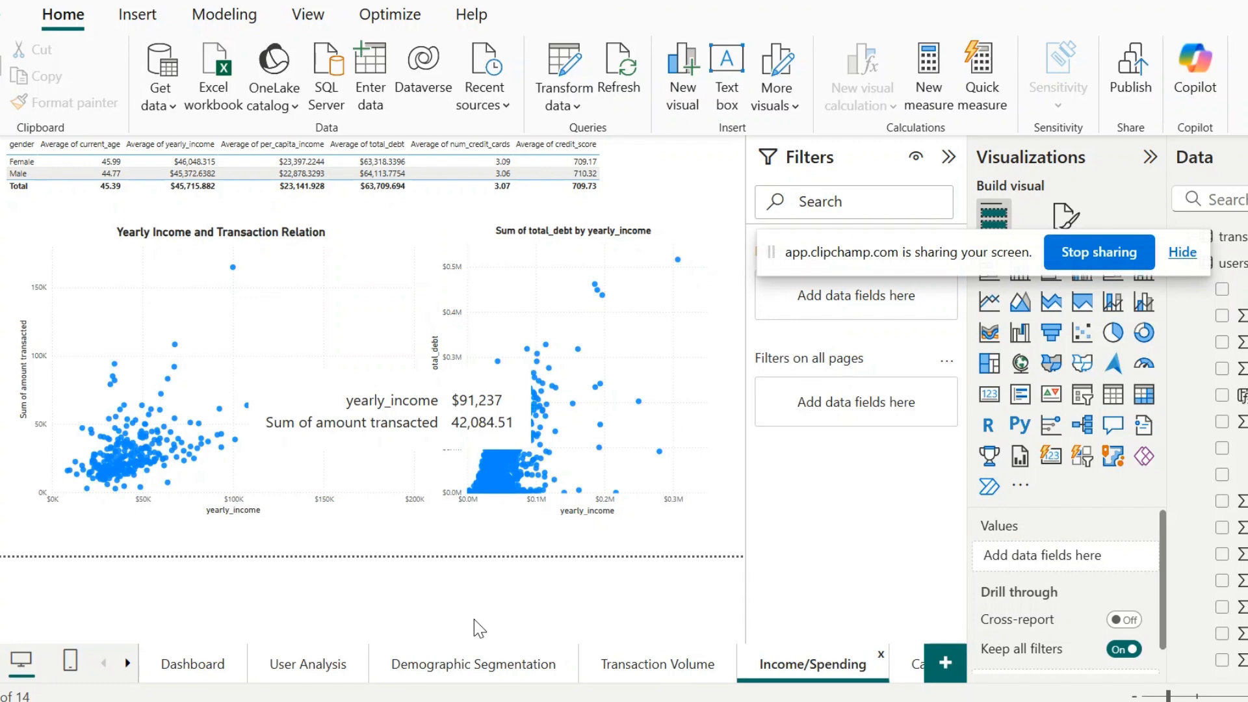
Open the Dashboard page and follow its page navigator link to the card usage page
click(180, 668)
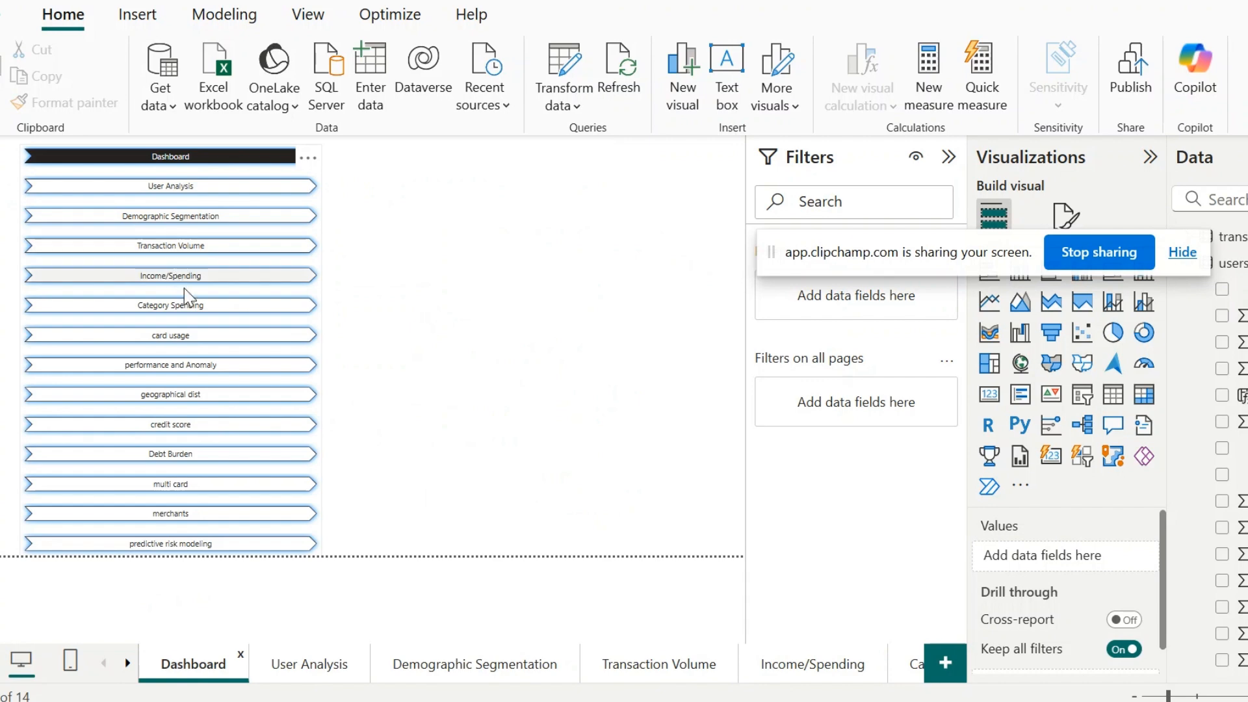
click(182, 345)
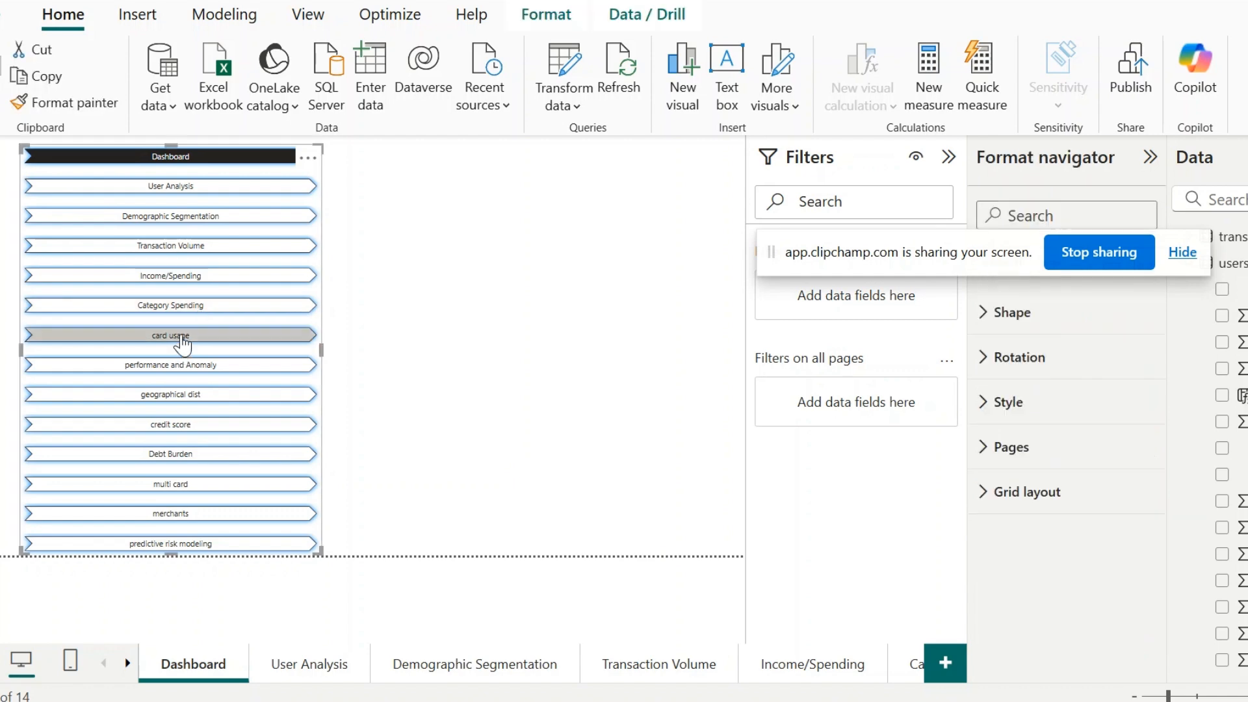
ctrl+click(183, 345)
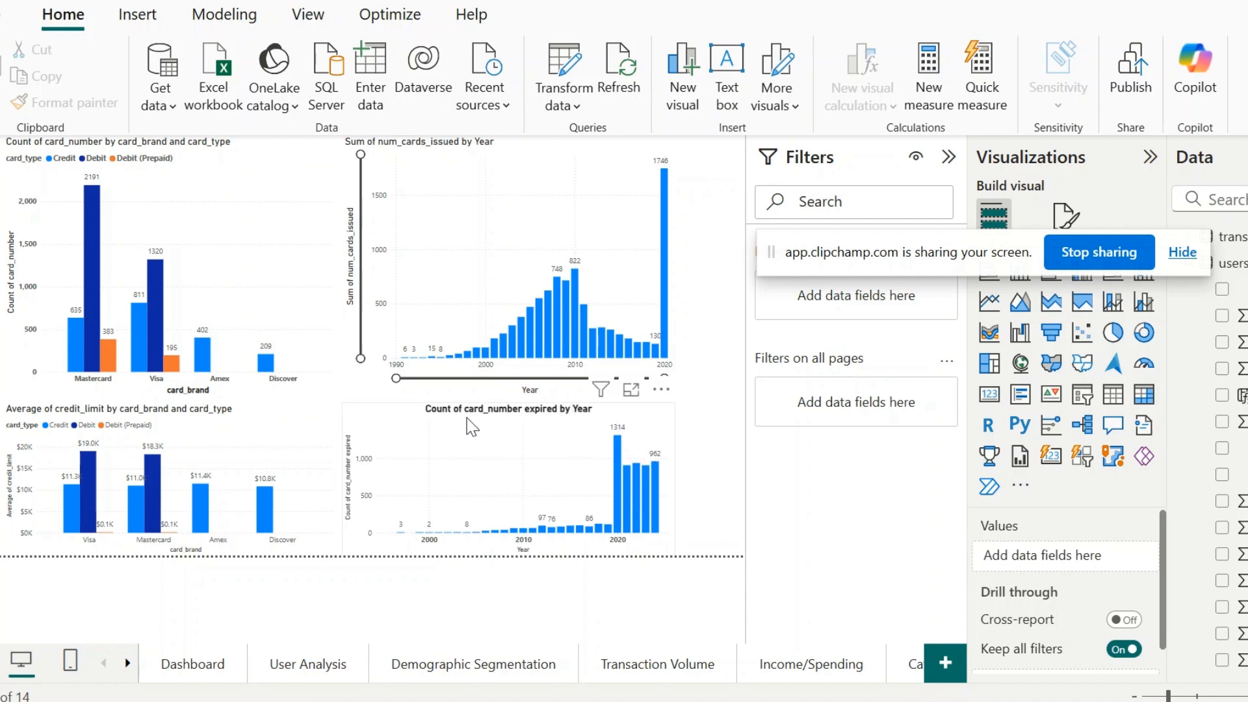
Inspect the 2010 and 2020 bars in the cards issued by year chart and the 2020 bar in the expired cards chart
click(519, 271)
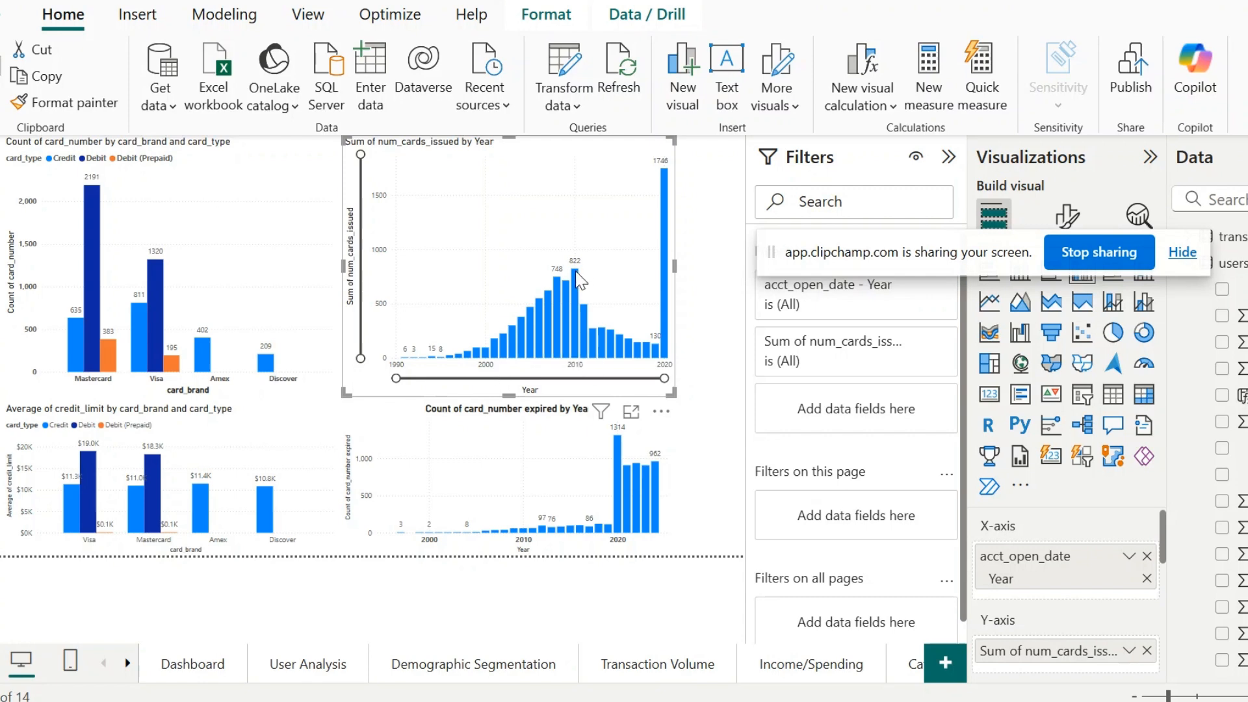
mouse_move(575, 269)
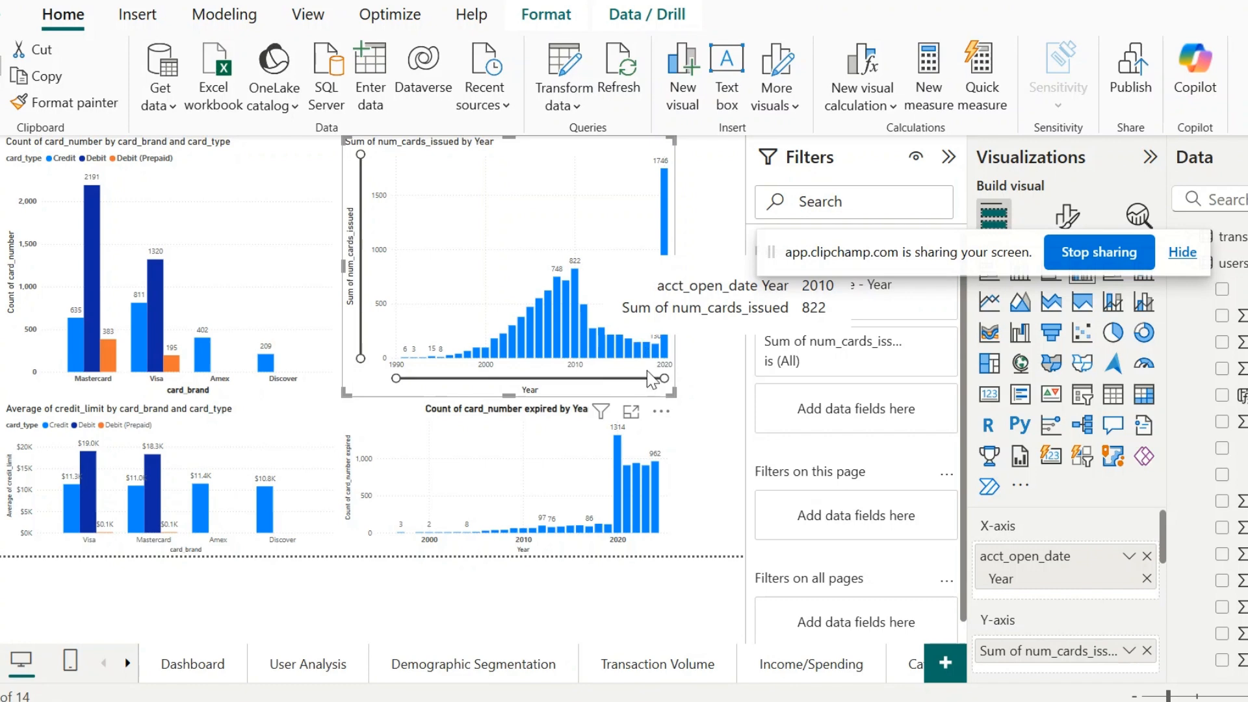
mouse_move(670, 194)
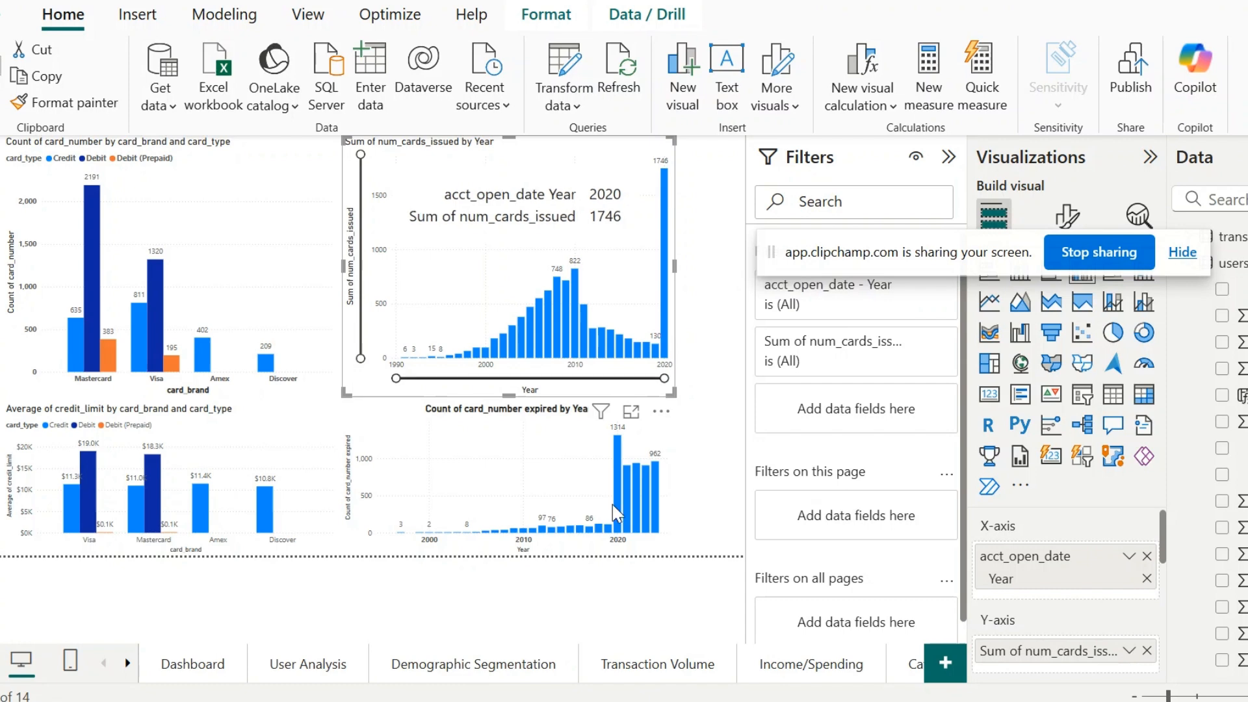
mouse_move(618, 507)
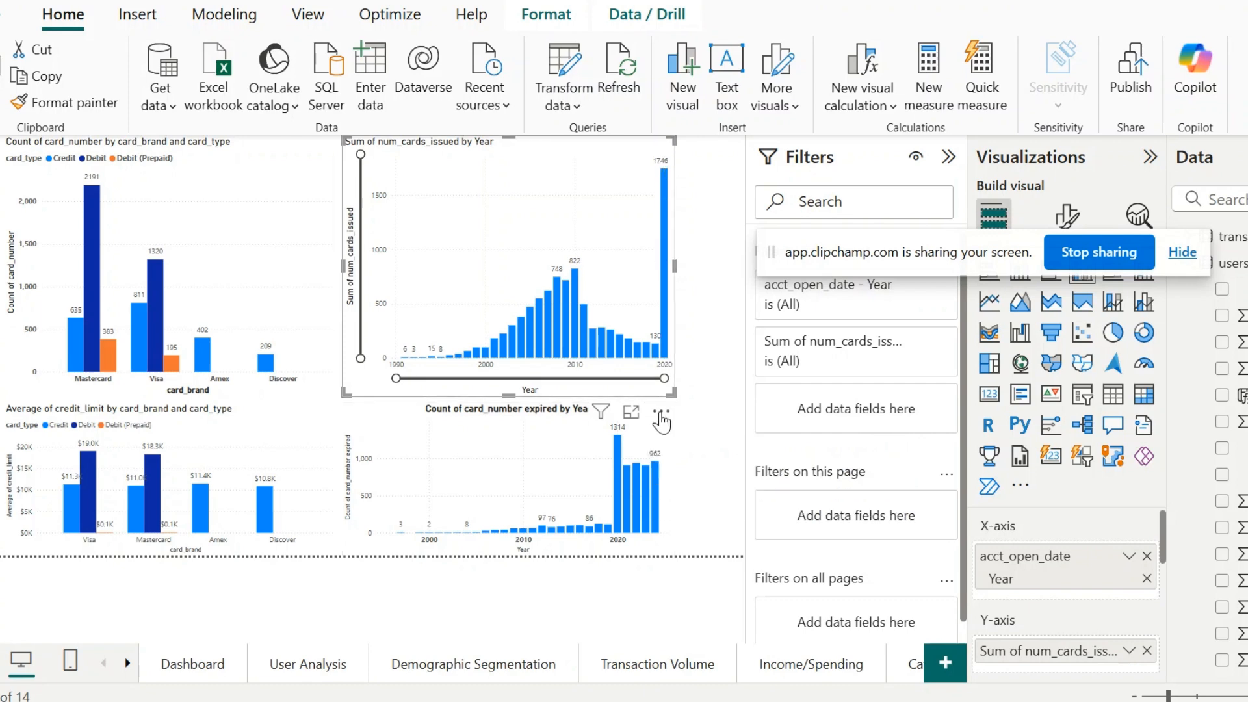
Open the performance and Anomaly page through the Dashboard's page navigator and examine the Error Frequency or Anomaly Count chart
click(168, 669)
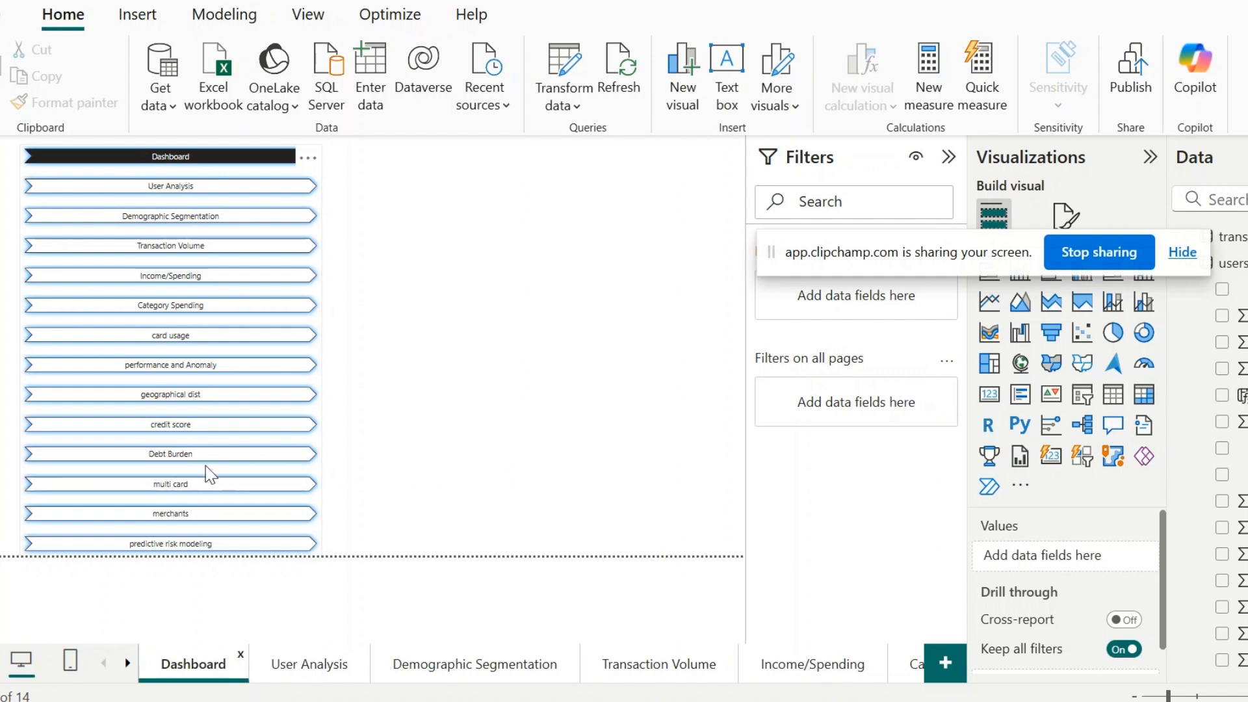
click(199, 403)
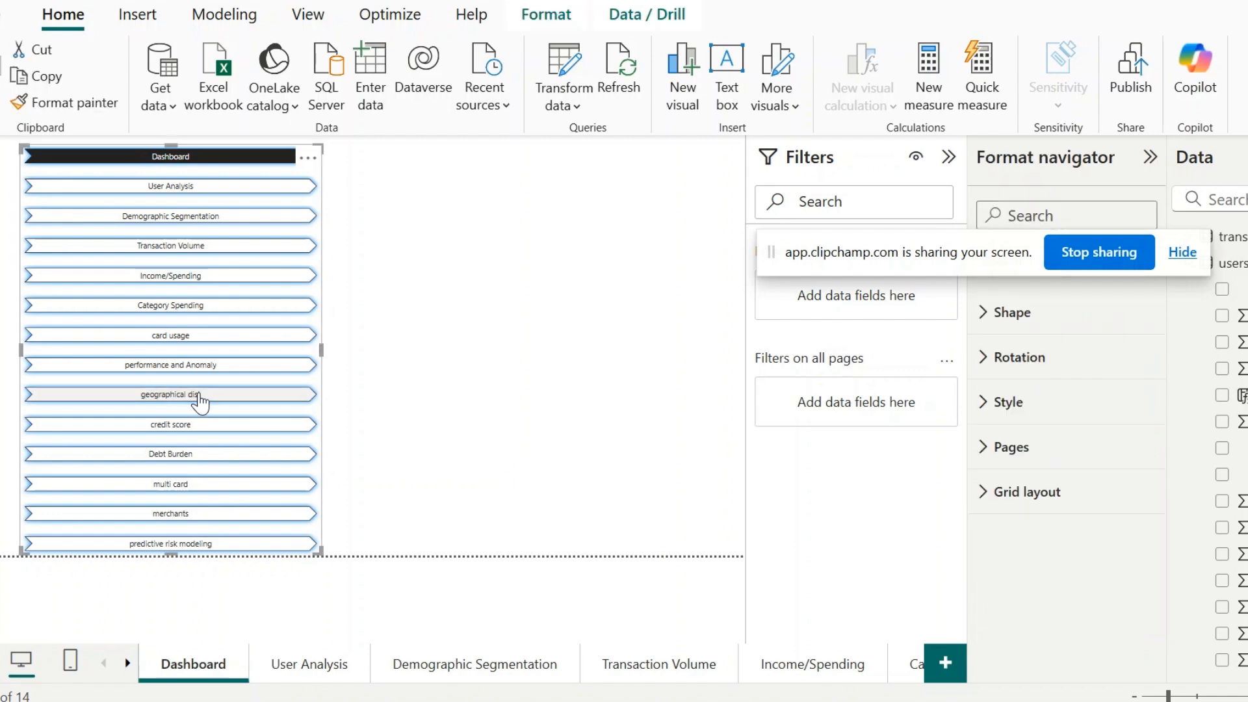
click(193, 373)
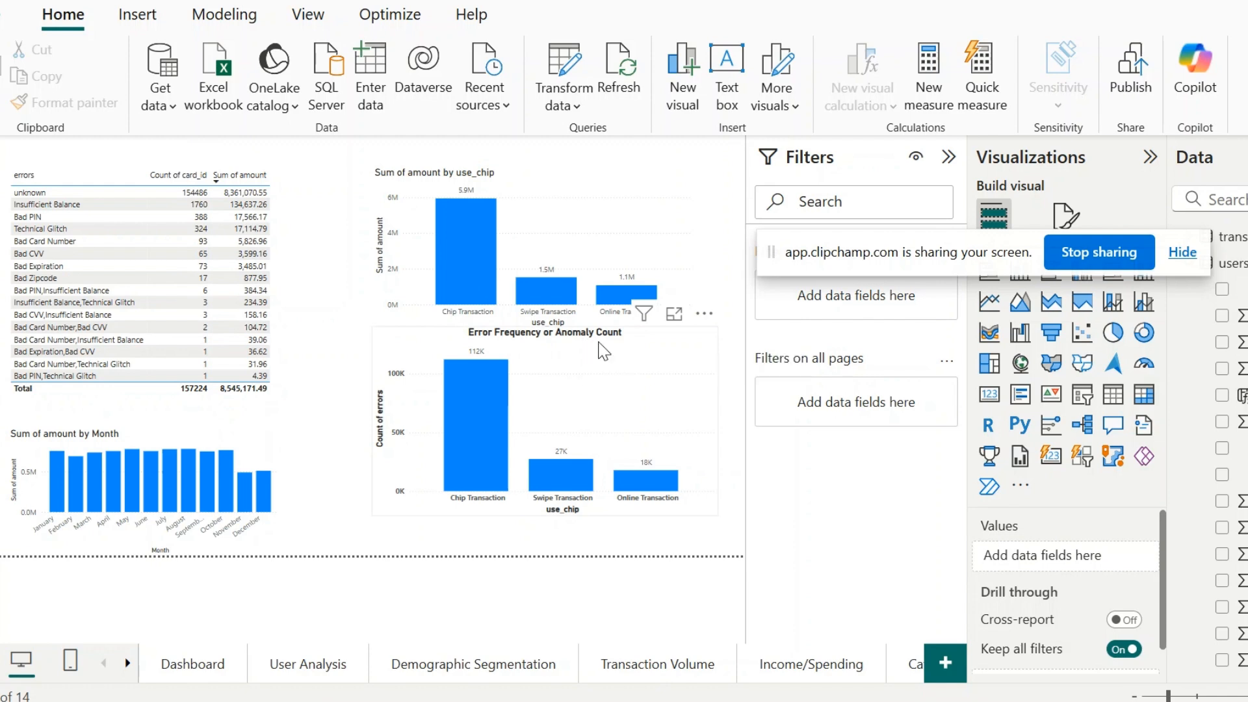
click(665, 372)
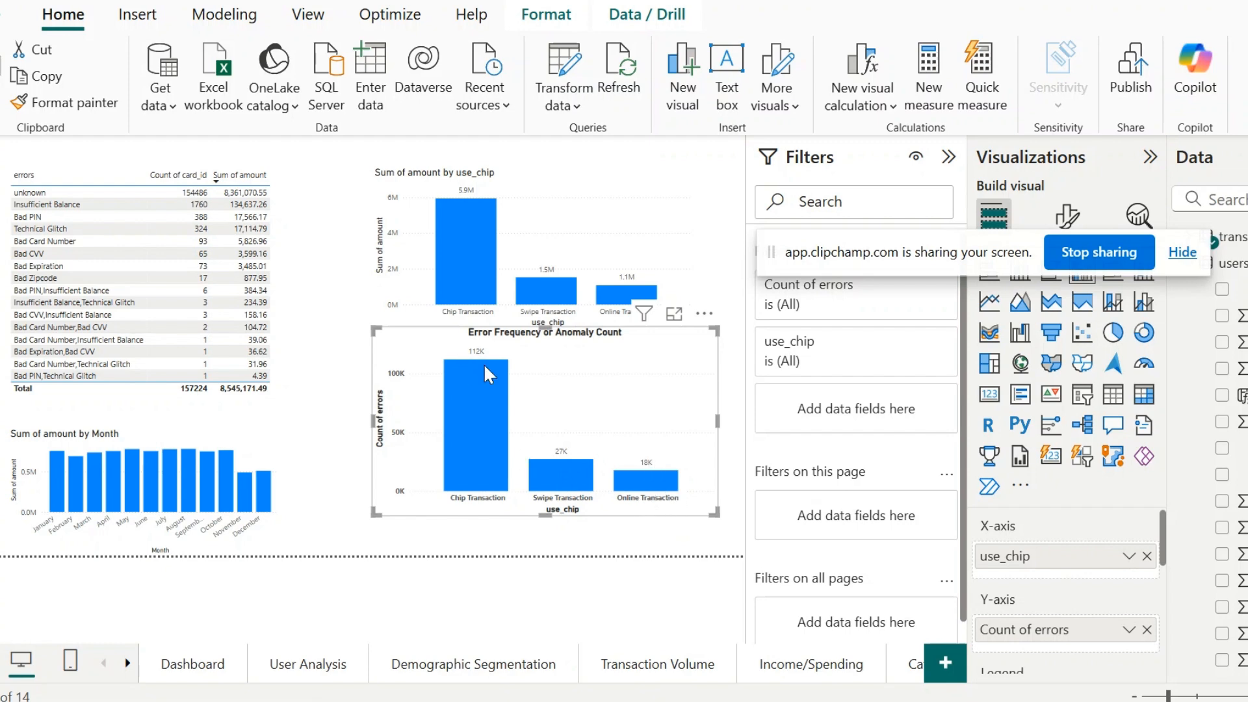
mouse_move(671, 474)
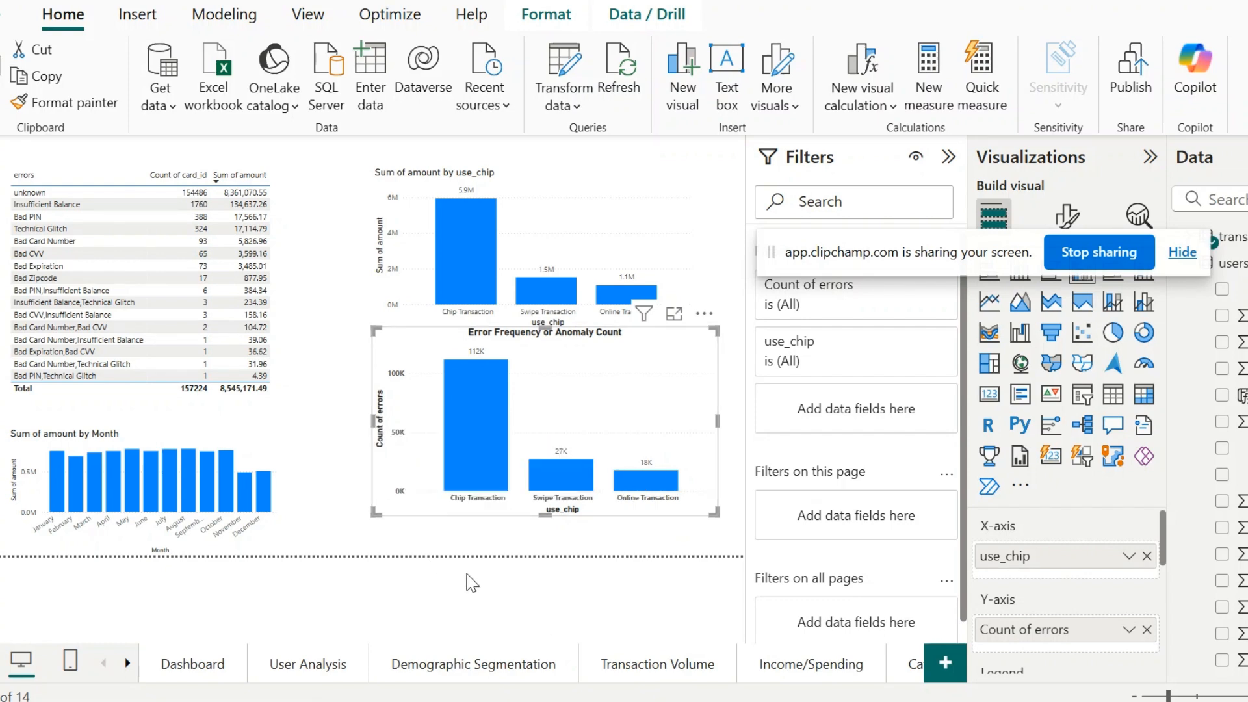
Return to the Dashboard page, then switch to the 365 Business Bank problem statement PDF in the browser and go to its Company Overview and Objective sections
click(190, 670)
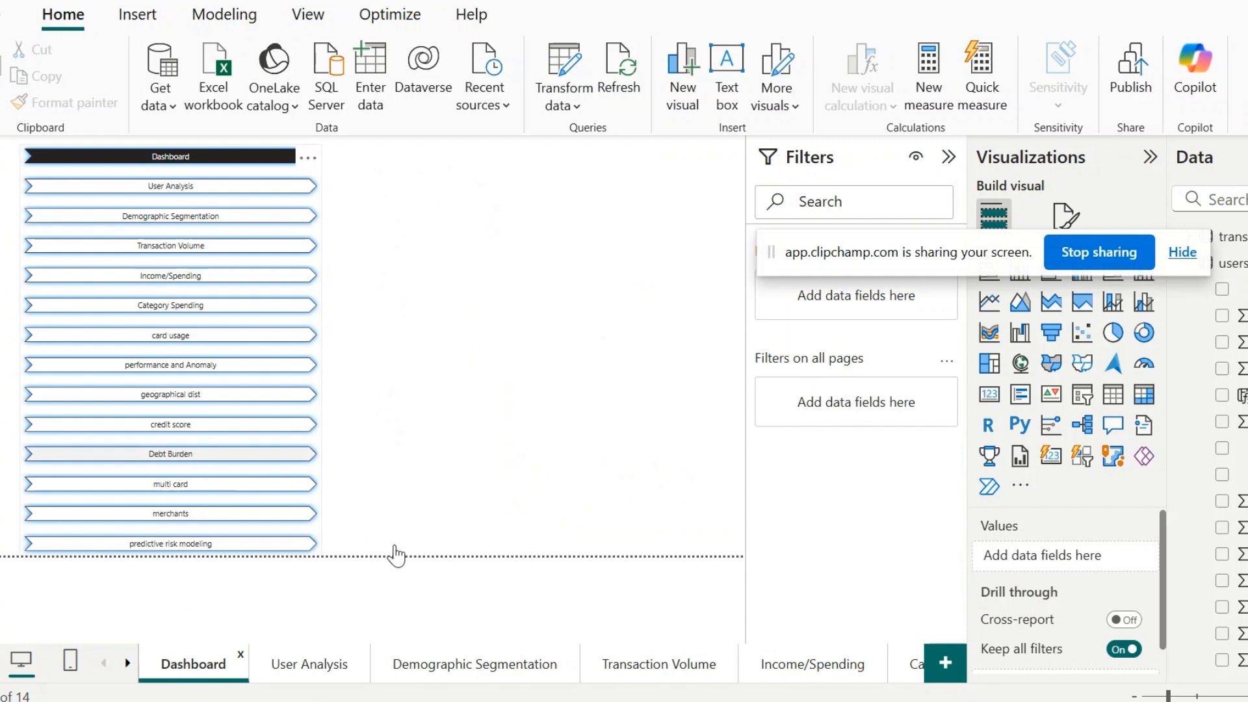
key(alt+Tab)
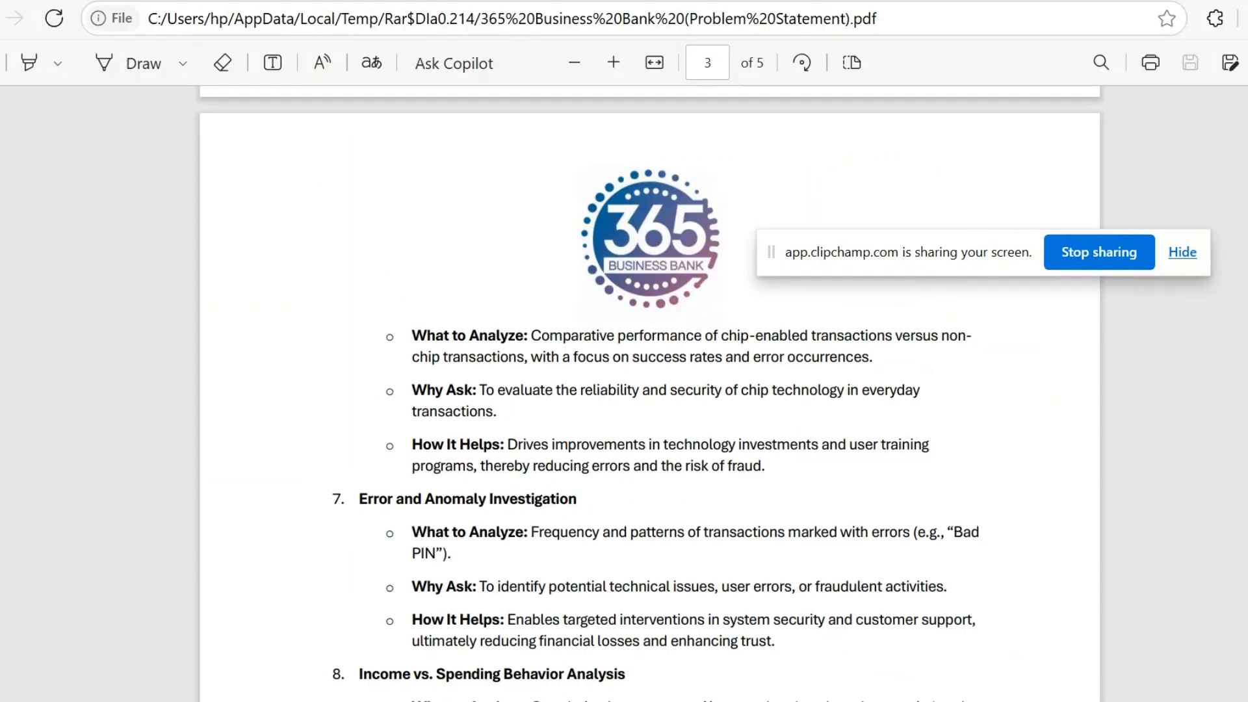
scroll(650, 390, up, 20)
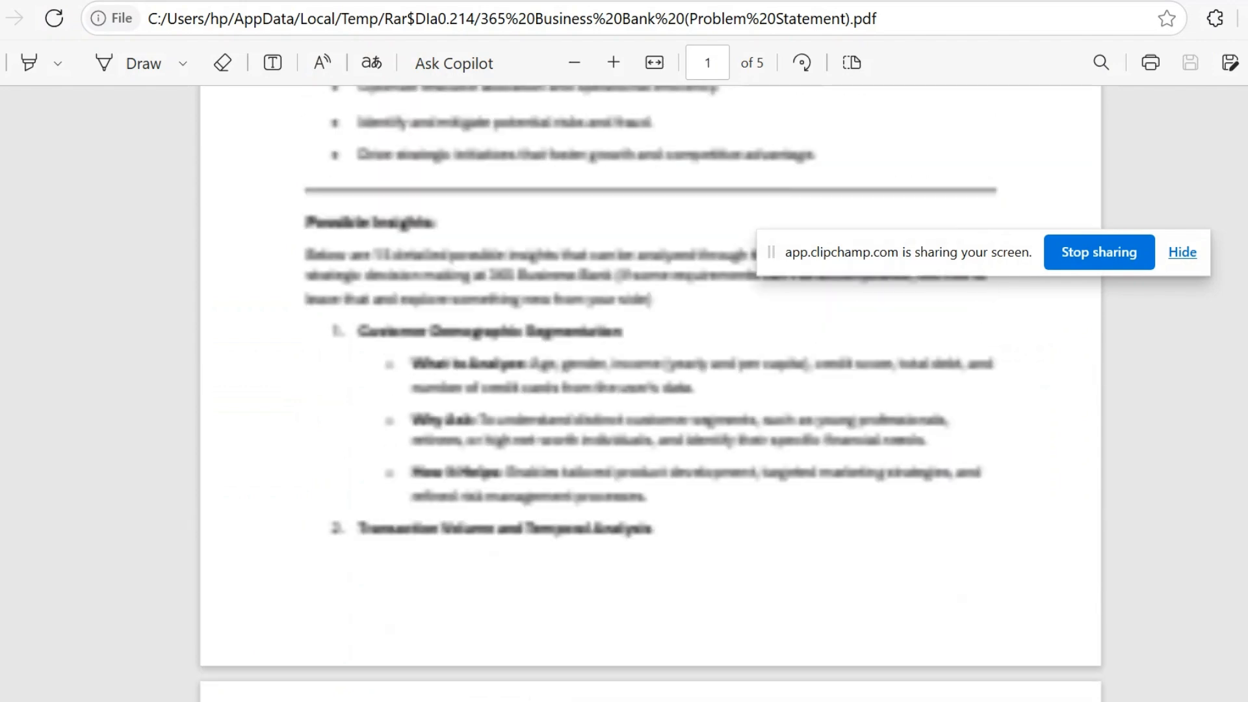
scroll(650, 390, up, 3)
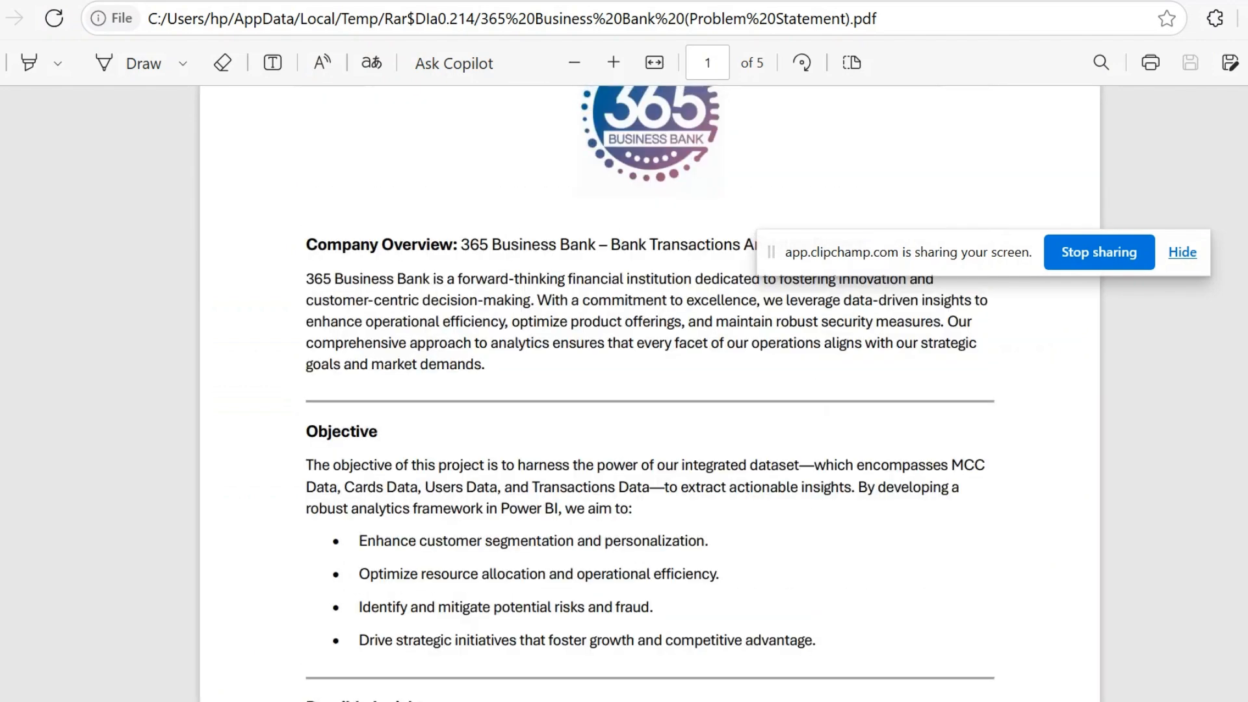